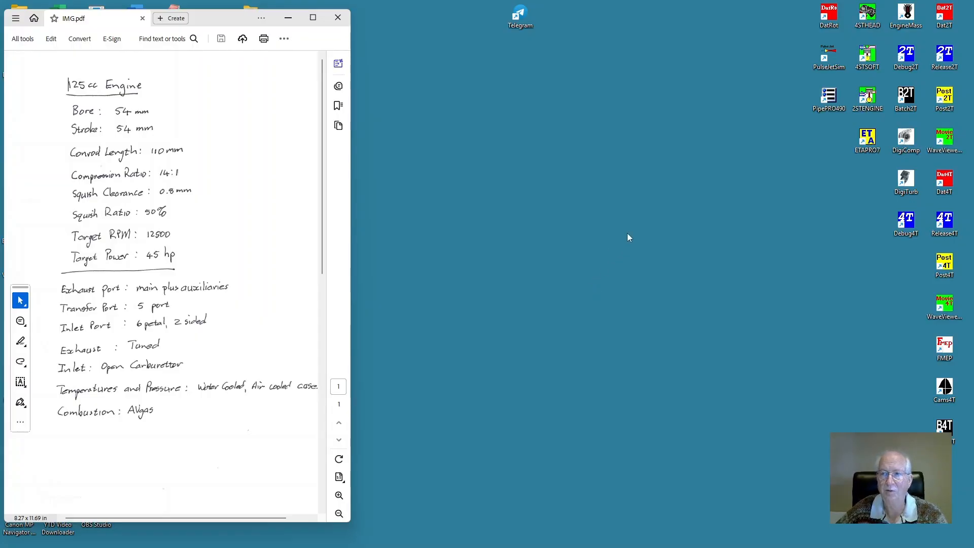
Open the Dat2T pre-processor and load the New Project files for subsystem editing.
double_click(937, 26)
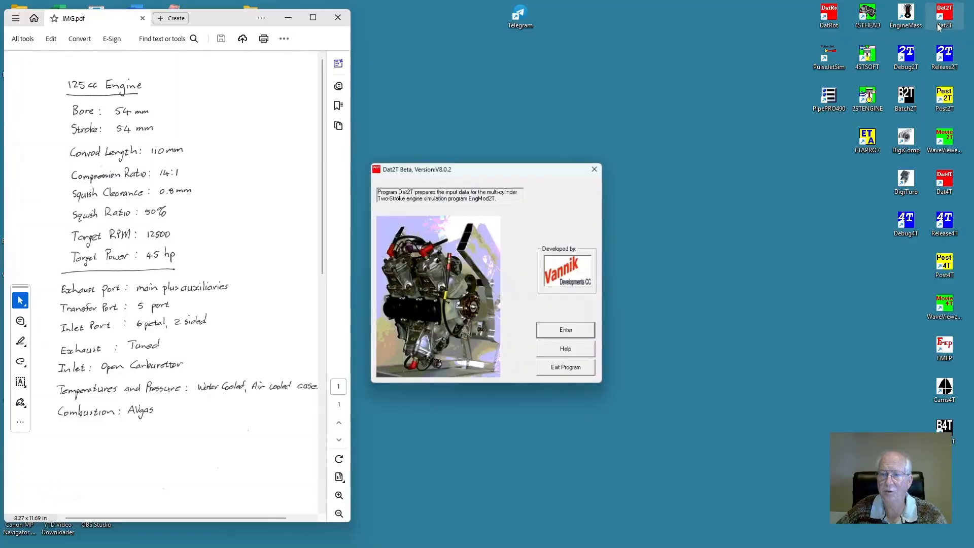
click(569, 332)
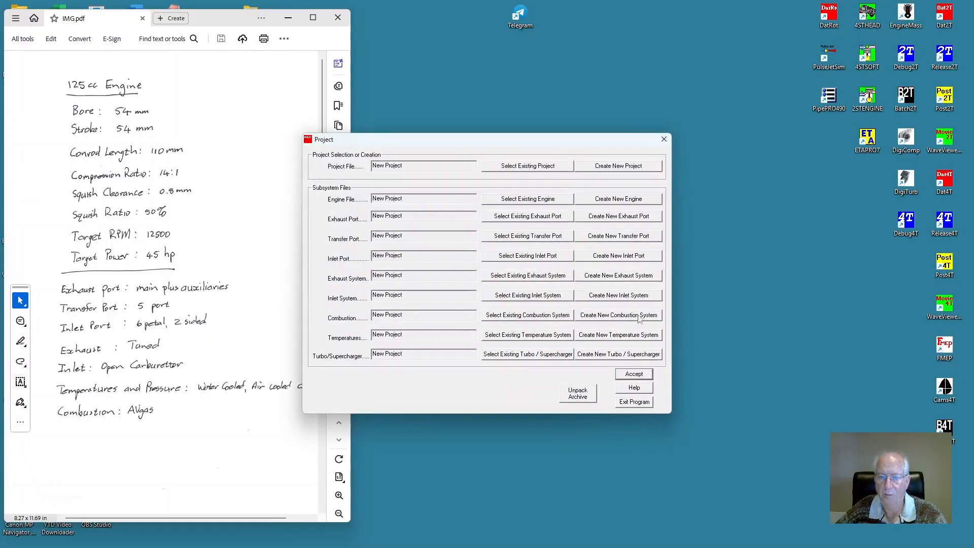
click(641, 373)
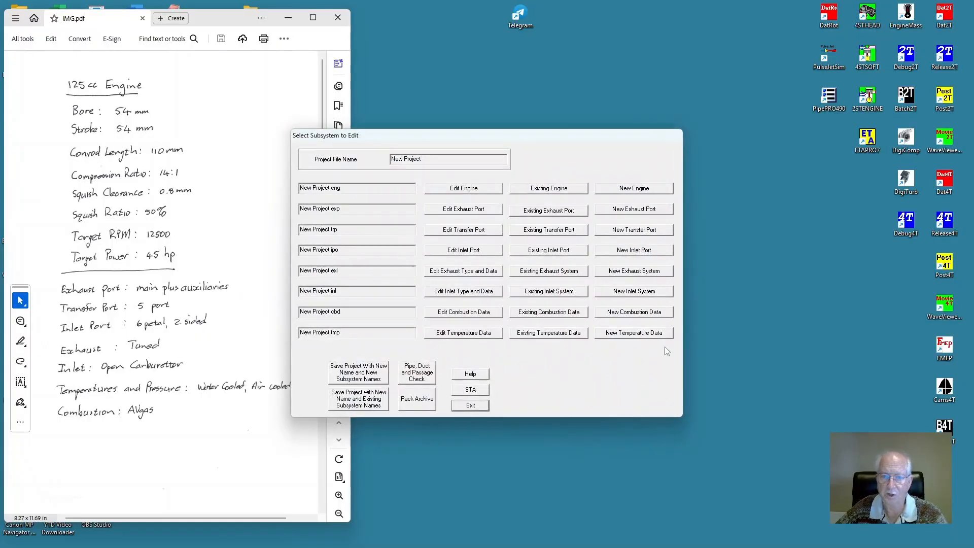
Set the exhaust port edge of transfer port A to Slanted Side in the passage layout and save the transfer port data.
click(466, 232)
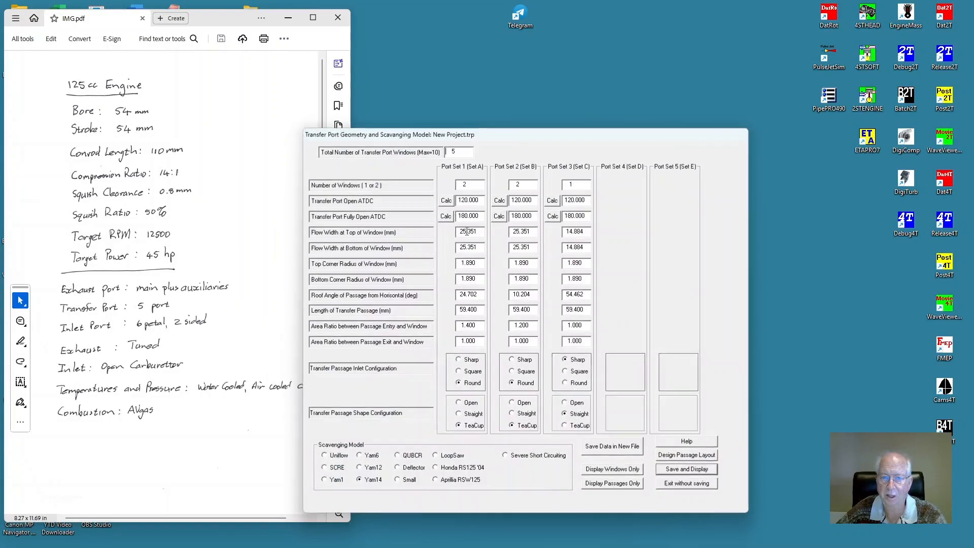
click(687, 455)
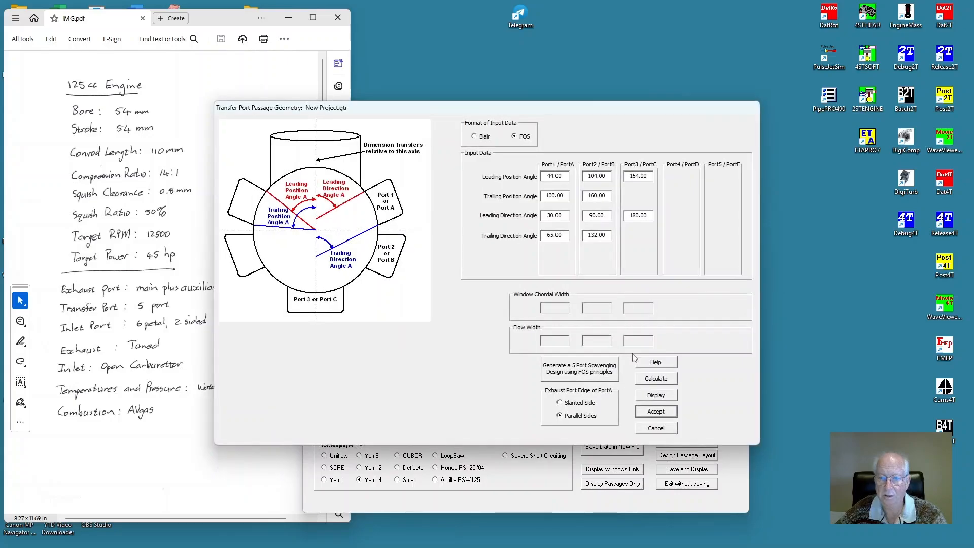
click(564, 403)
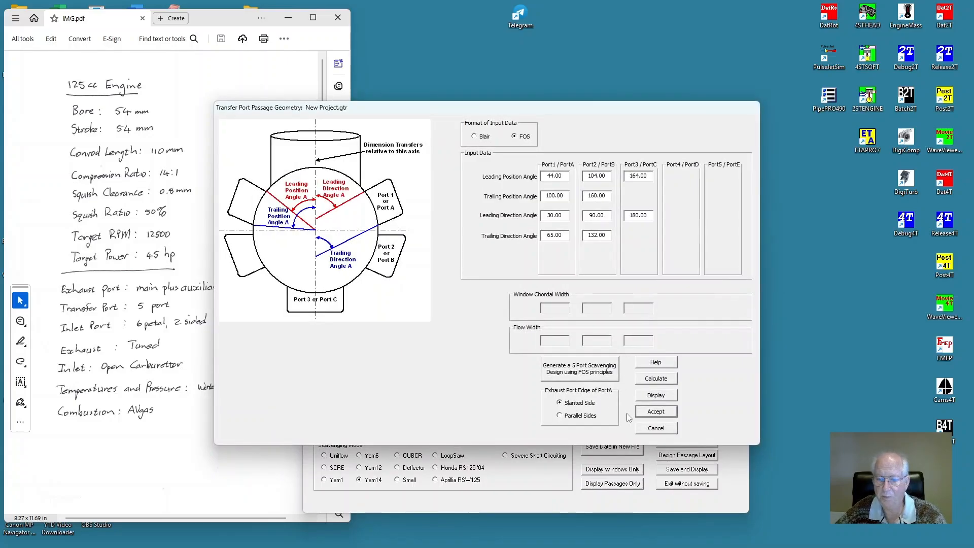
click(660, 412)
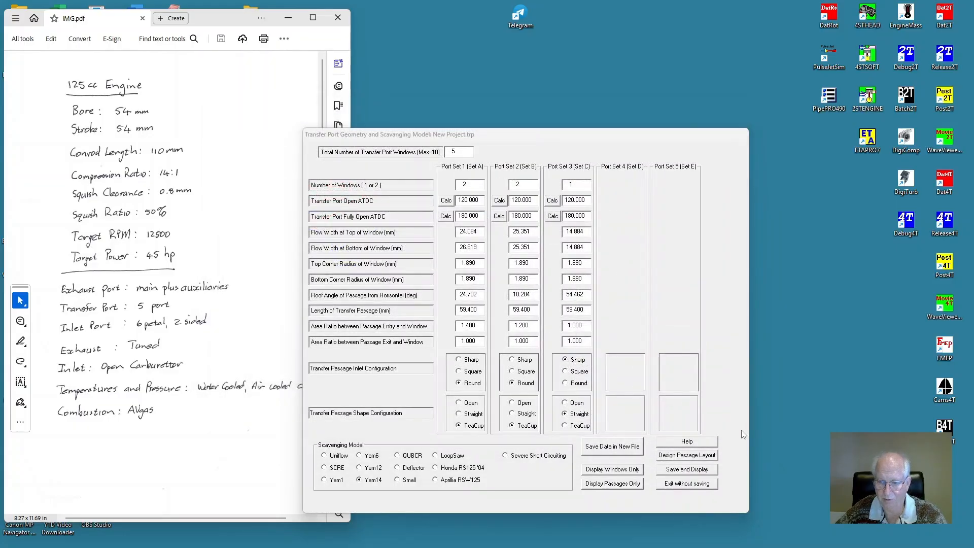
click(687, 469)
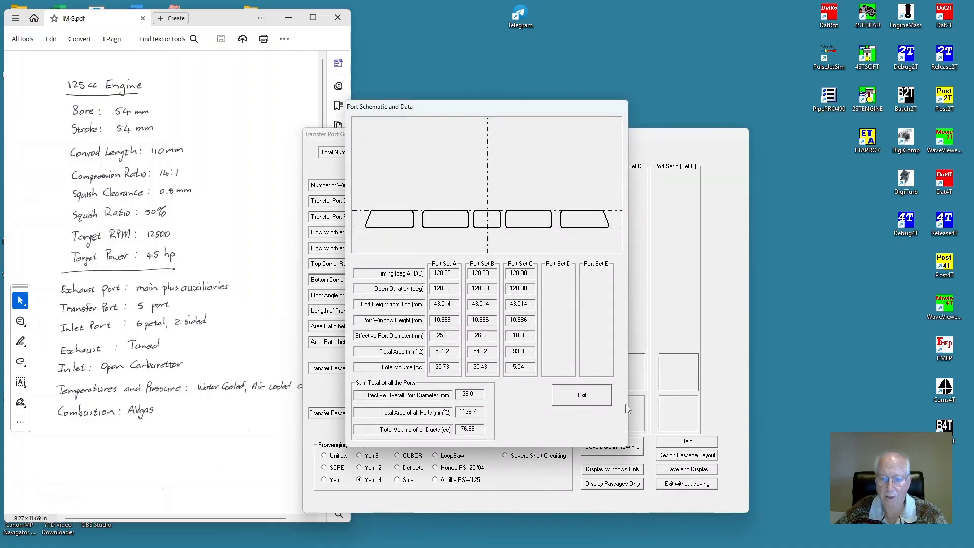
click(581, 396)
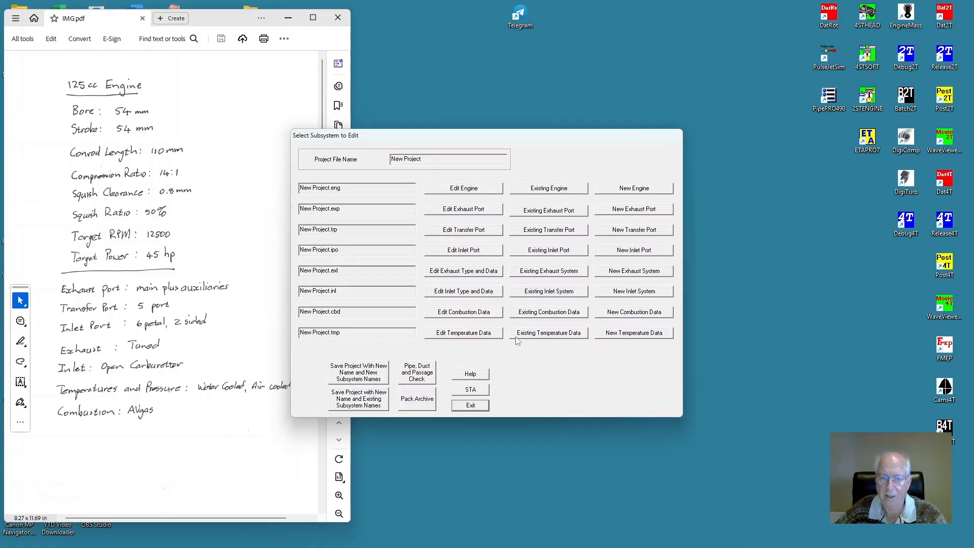
Set the combustion efficiency to 0.925 in the project's combustion data, save it and close the ignition timing plot.
click(468, 311)
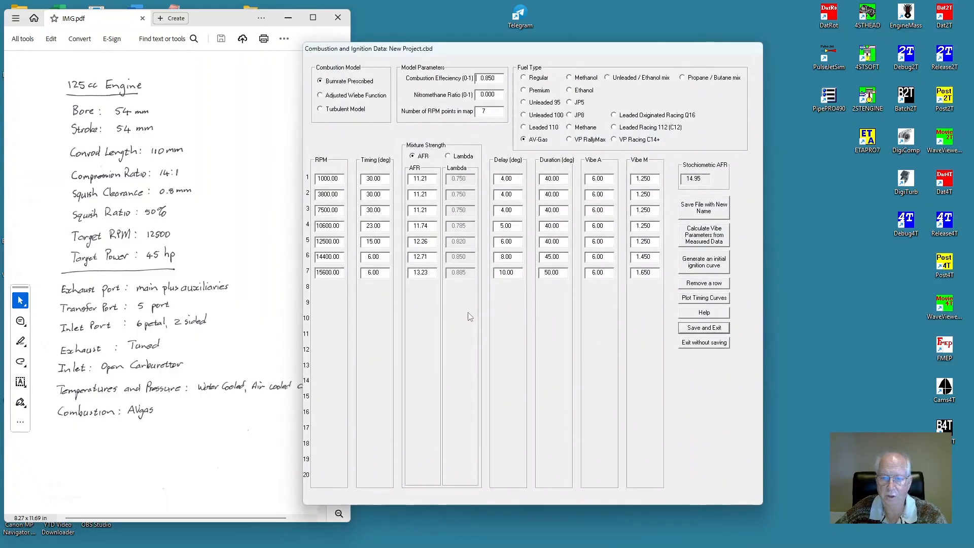
click(489, 78)
key(BackSpace)
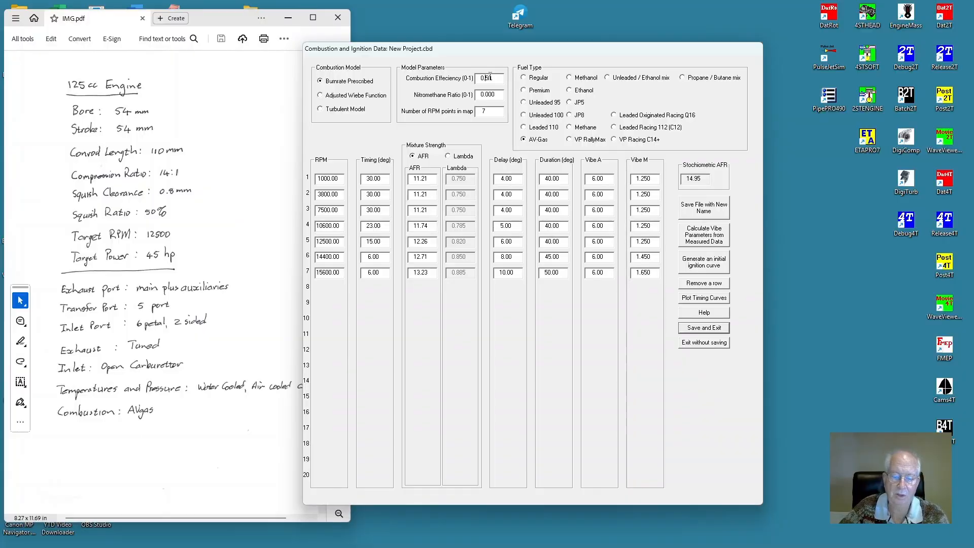
text(92)
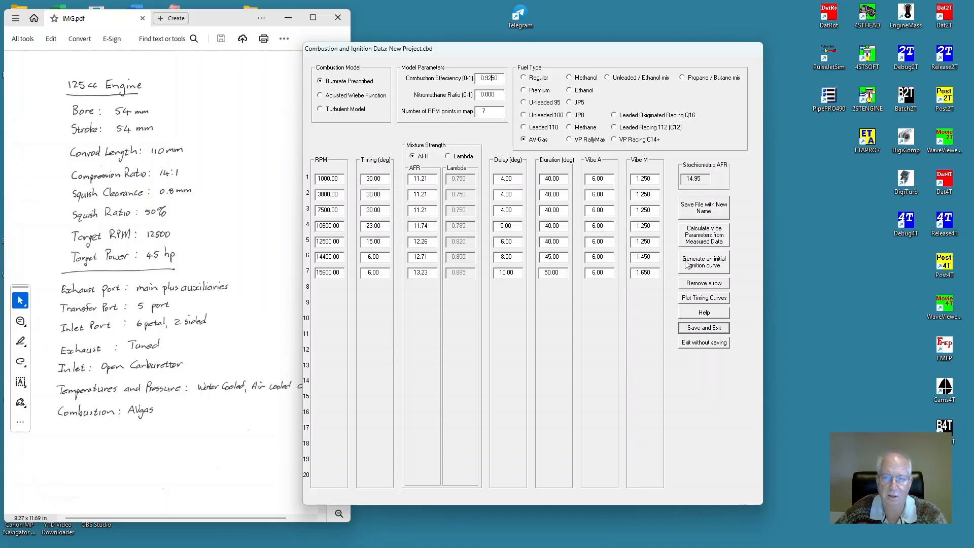
click(704, 327)
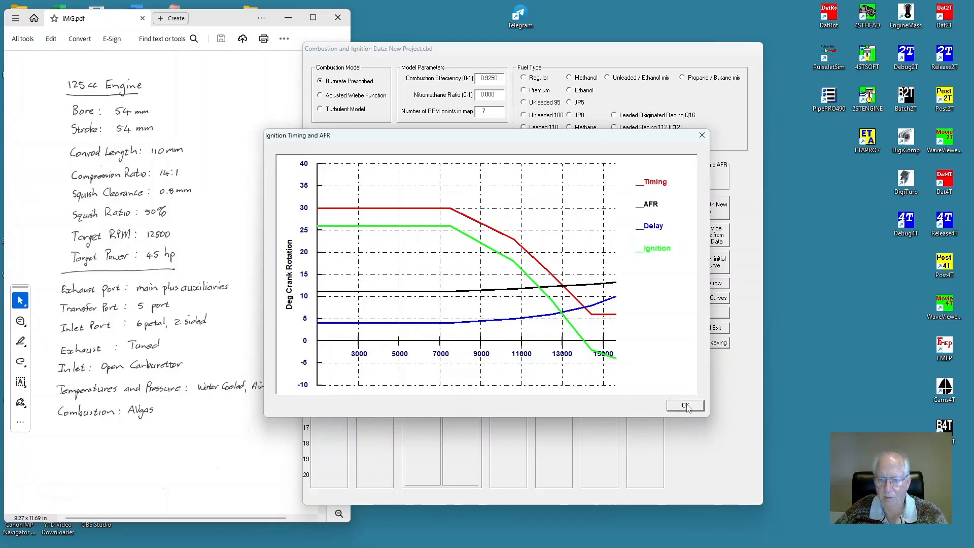
click(685, 405)
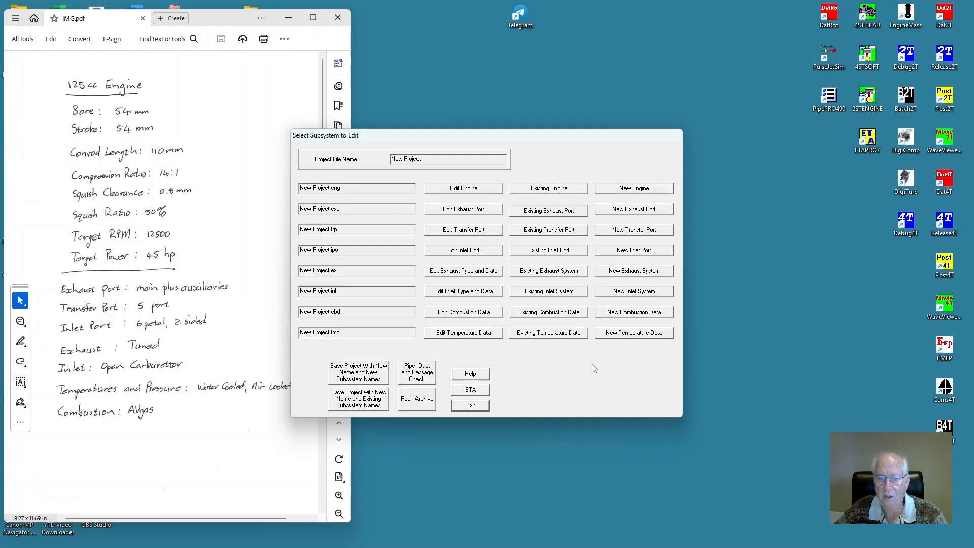
Pack the project into an archive file and exit the Dat2T pre-processor.
click(420, 401)
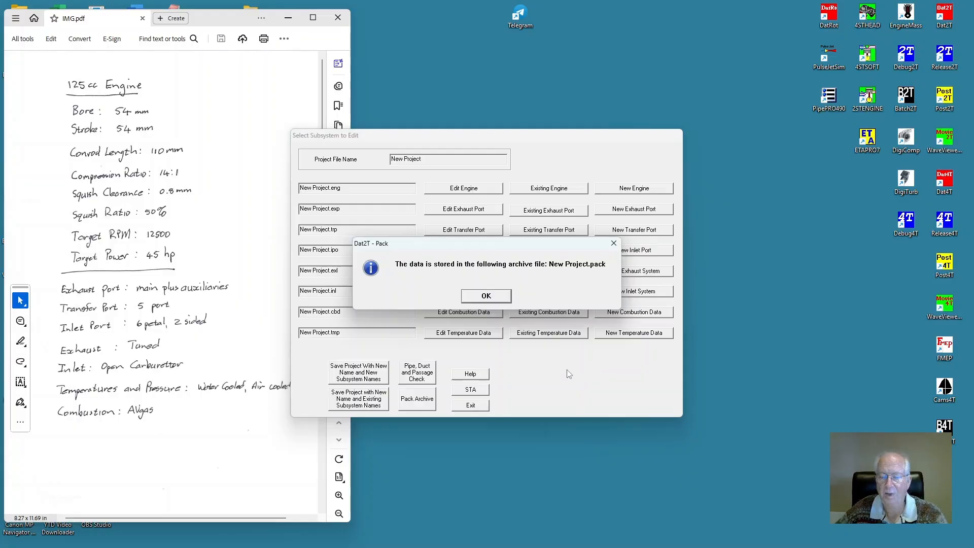
click(486, 297)
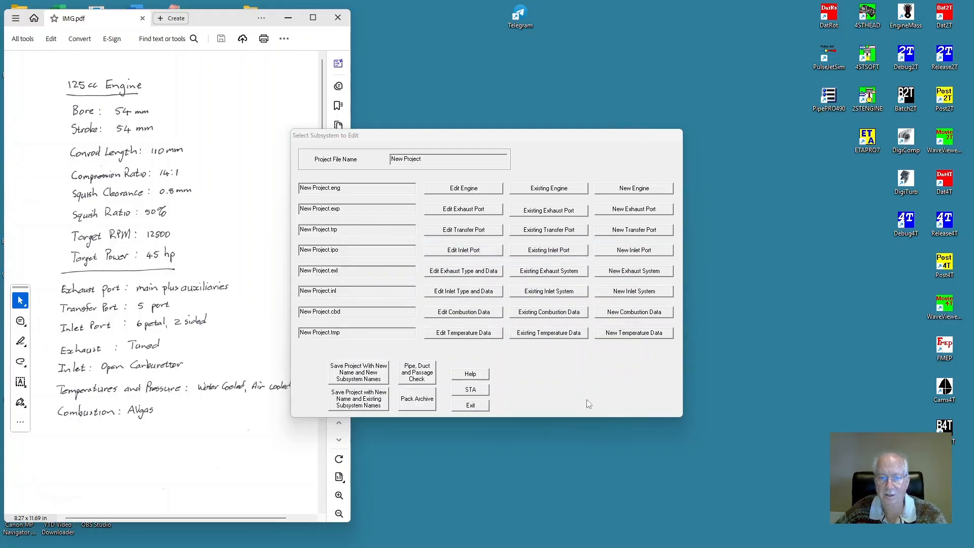
click(477, 405)
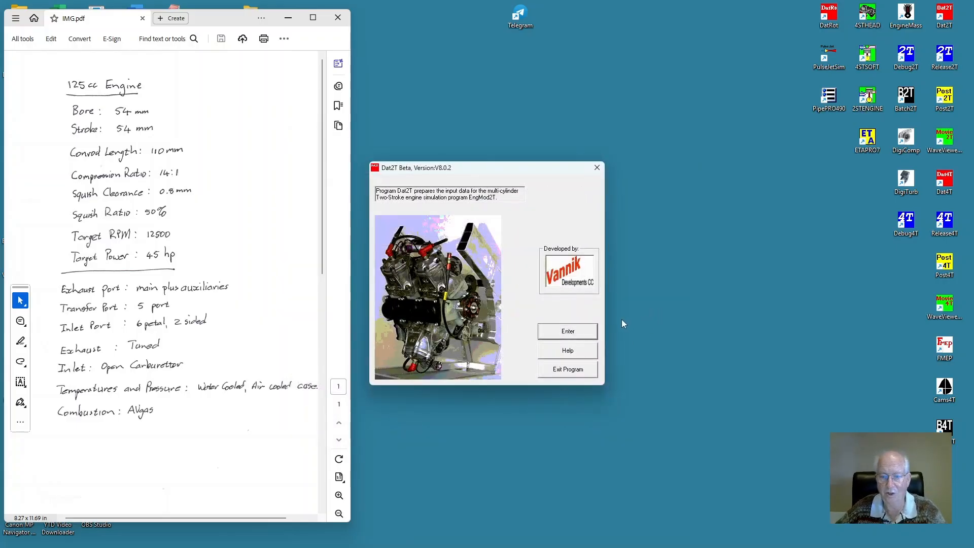
click(575, 372)
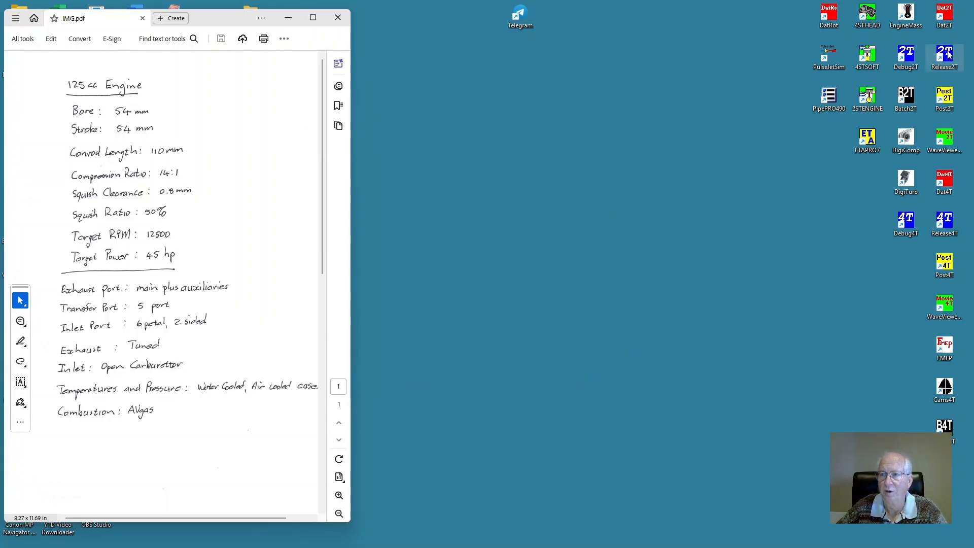
Switch to the EngMod2T simulation program and continue to its project selection.
double_click(945, 54)
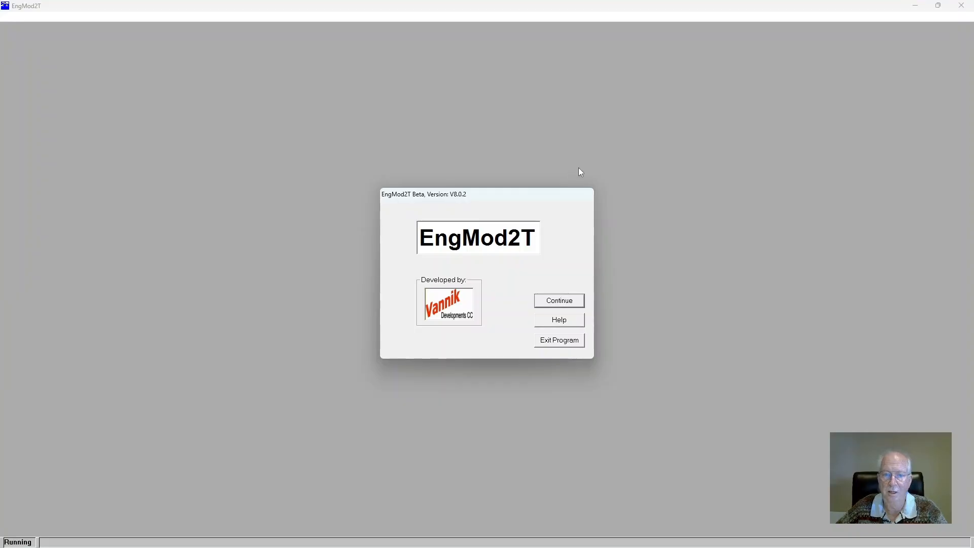
click(562, 301)
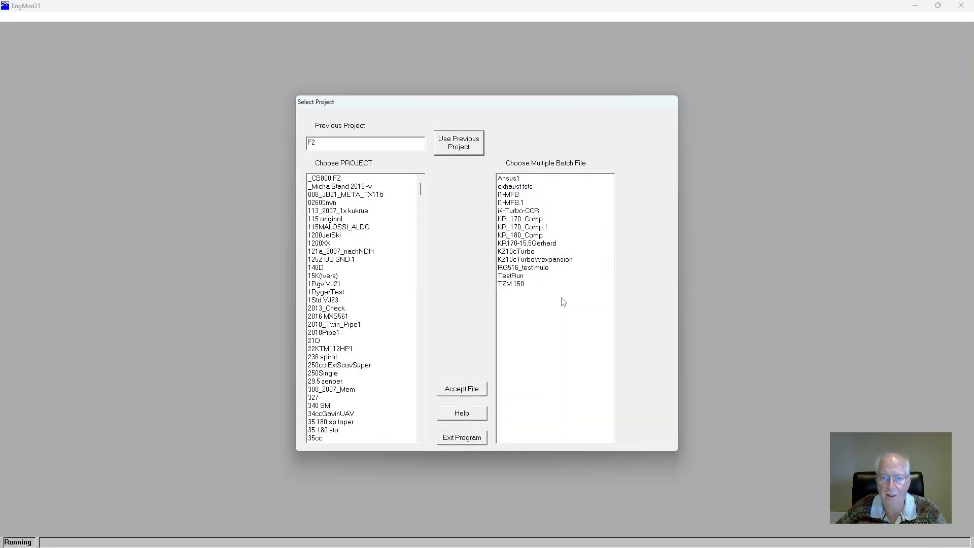
Read the Understanding Efficiencies help topic on delivery ratio, scavenging, purity, trapping and charging efficiency with its example graphs.
click(462, 414)
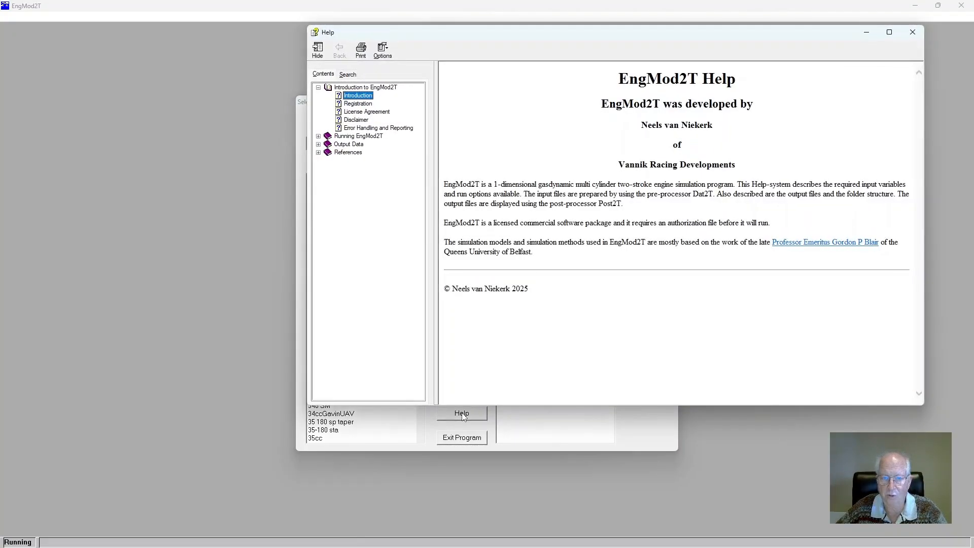
click(318, 136)
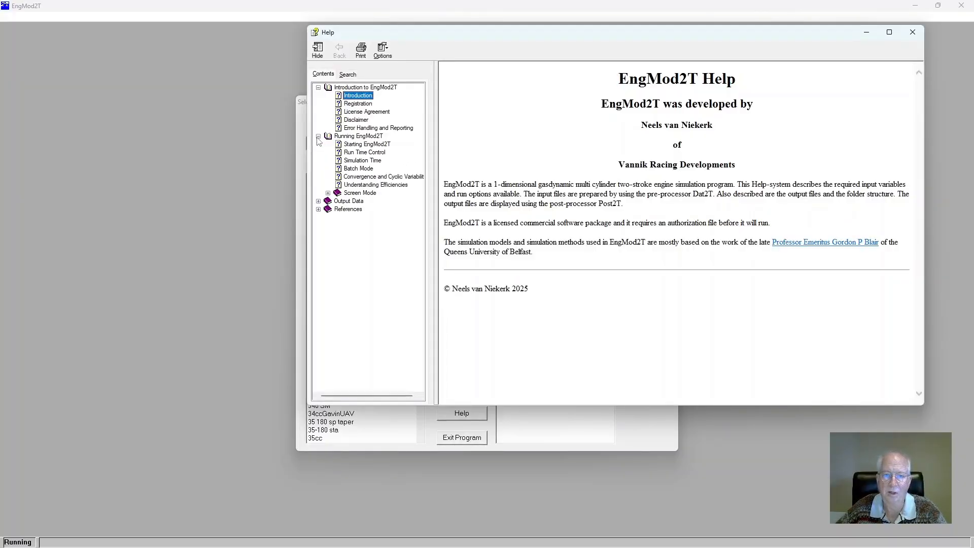
click(375, 185)
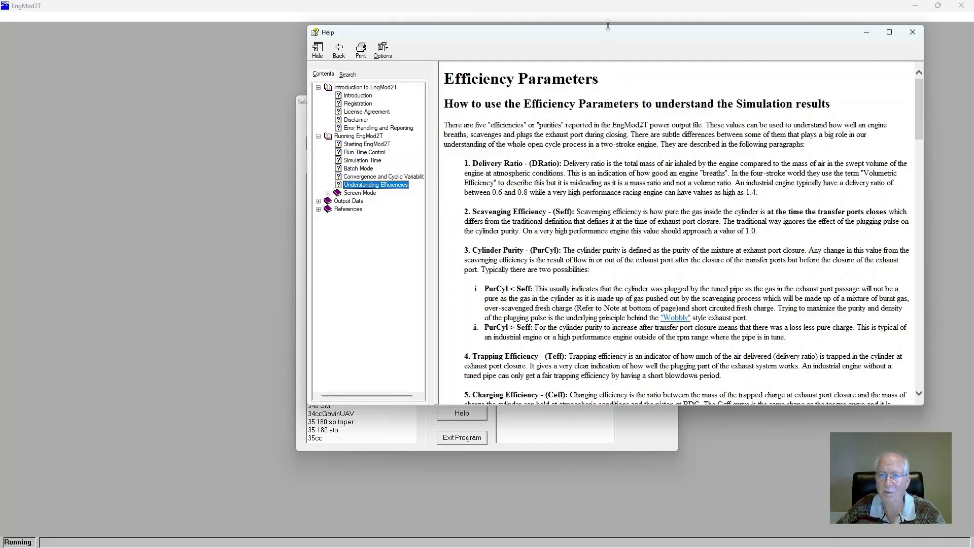
drag(604, 35, 462, 40)
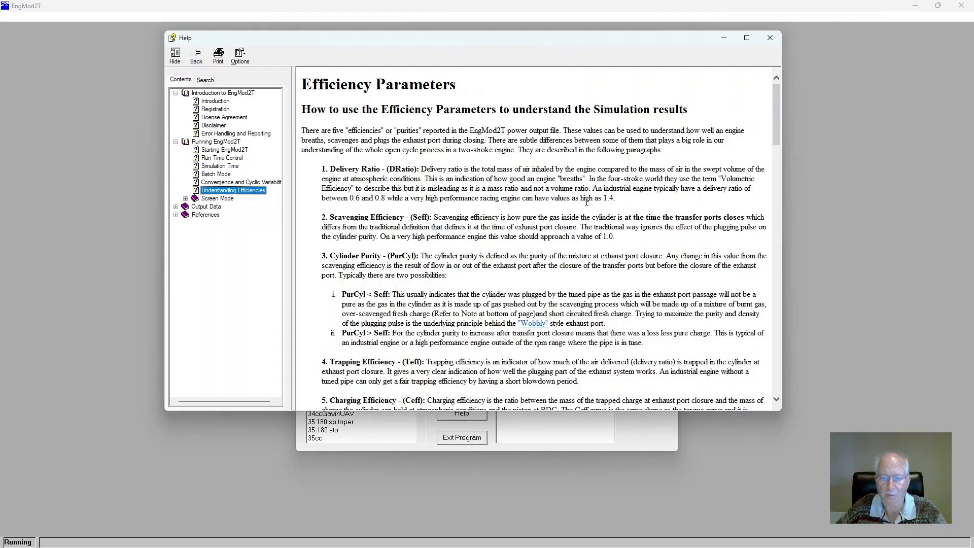
scroll(387, 196, down, 5)
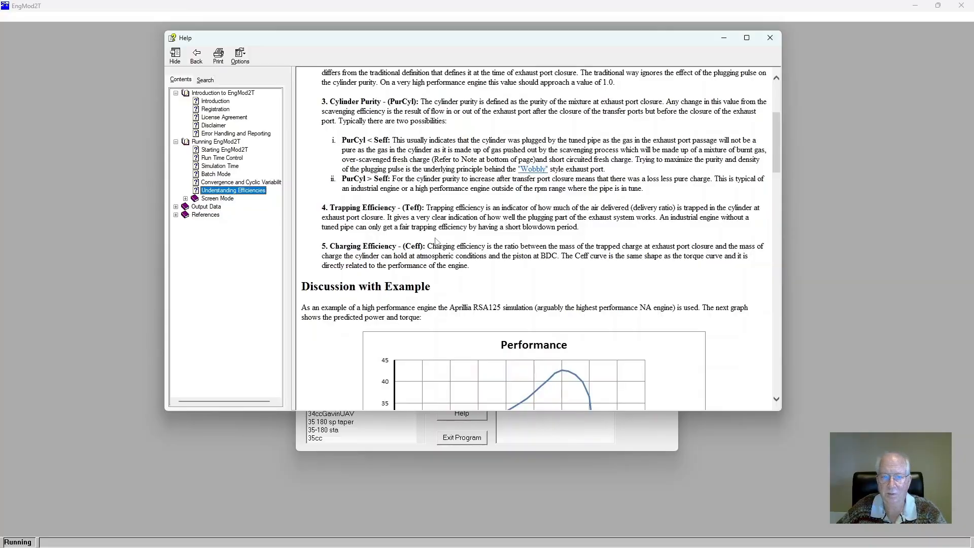
scroll(436, 243, down, 8)
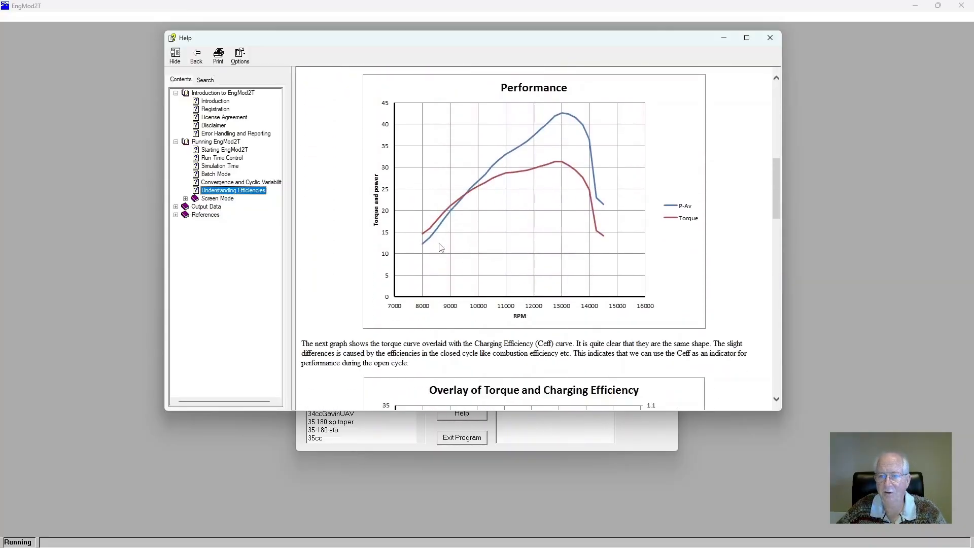
scroll(443, 243, down, 18)
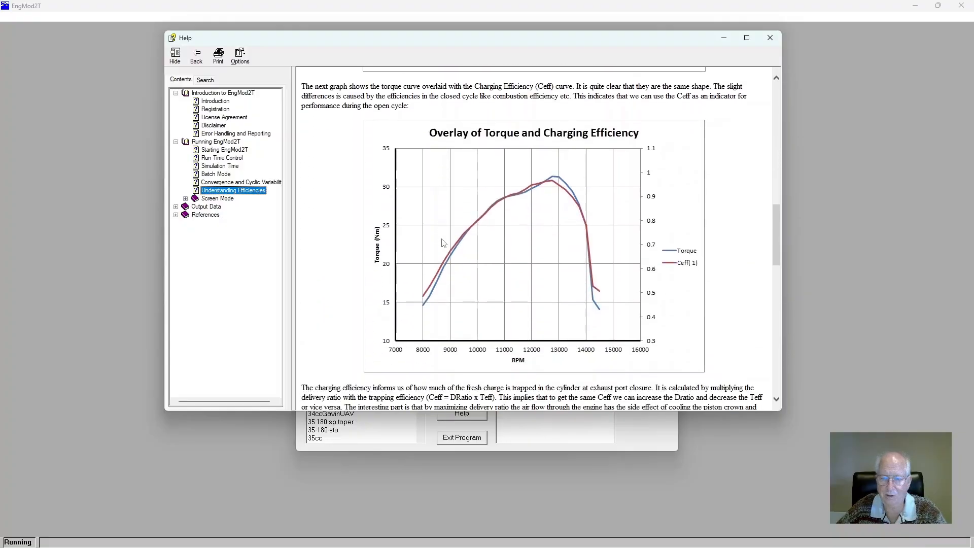
scroll(442, 243, down, 13)
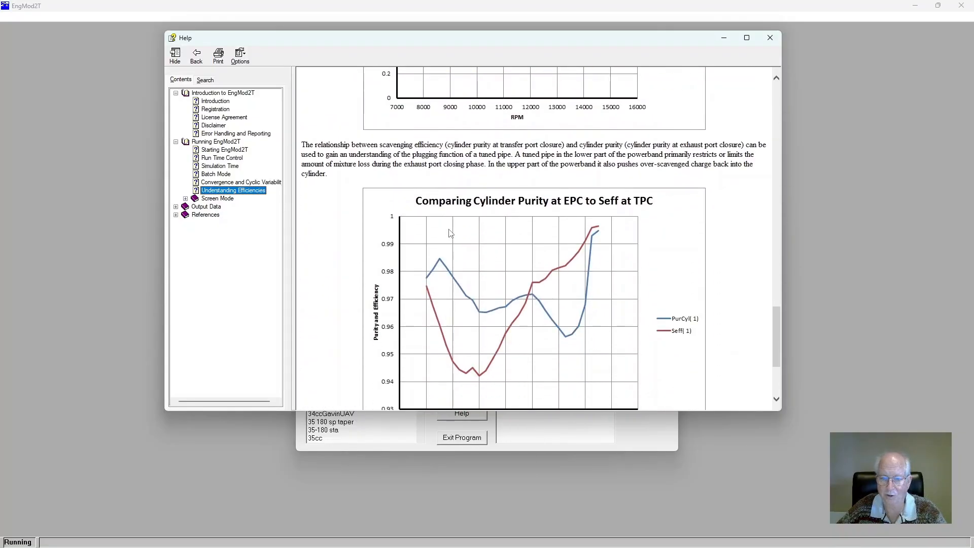
click(771, 40)
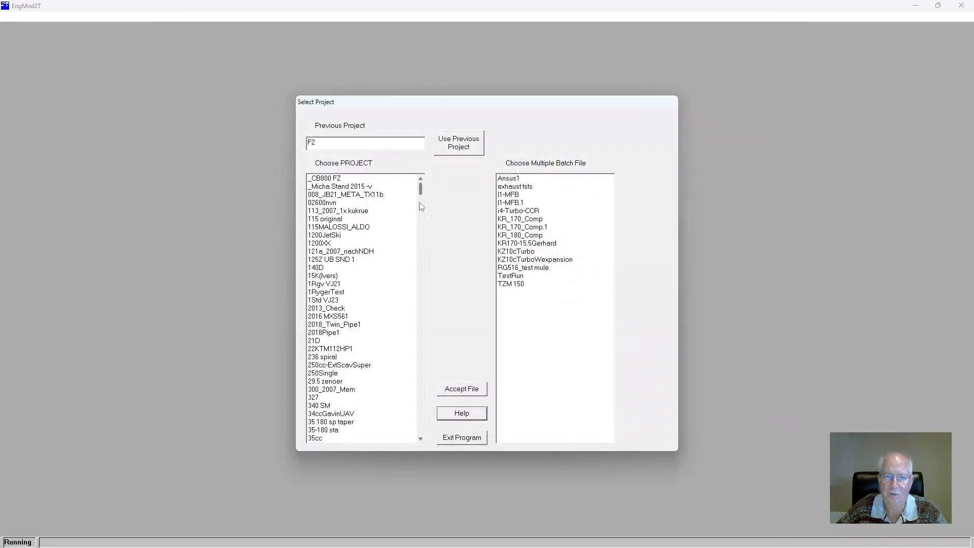
Find New Project in the list of projects and load it for simulation.
drag(421, 188, 404, 327)
double_click(334, 268)
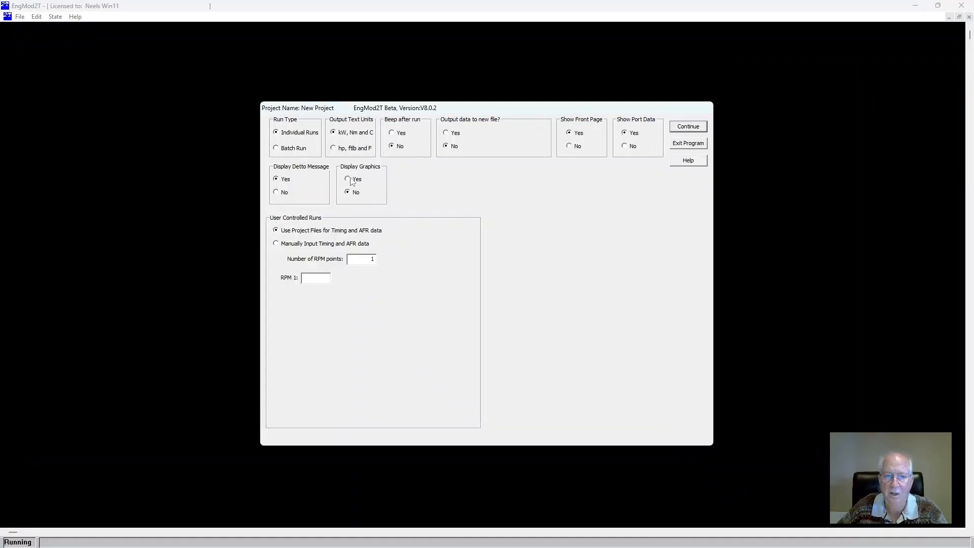
Set the individual run to 12500 RPM, enable the graphics display and start the simulation.
click(315, 277)
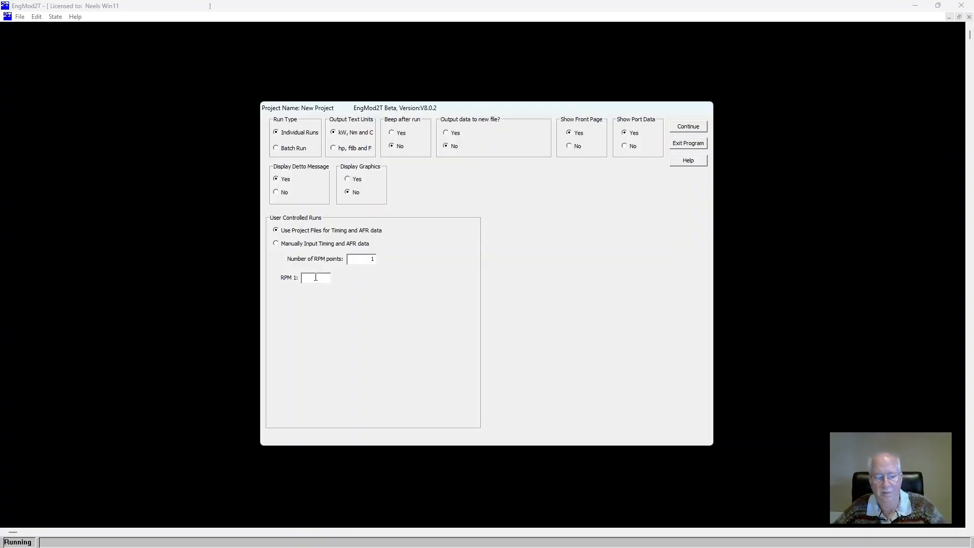
text(125)
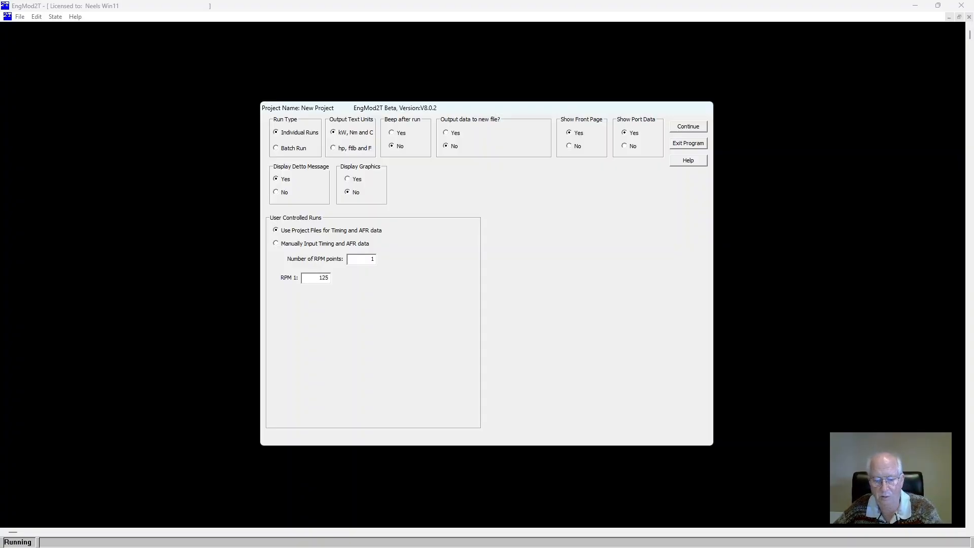
text(00)
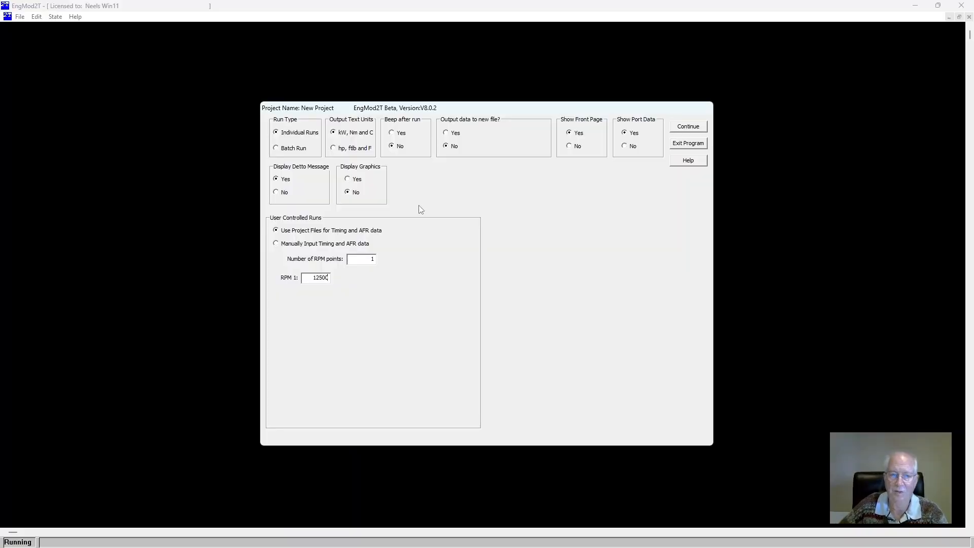
click(348, 179)
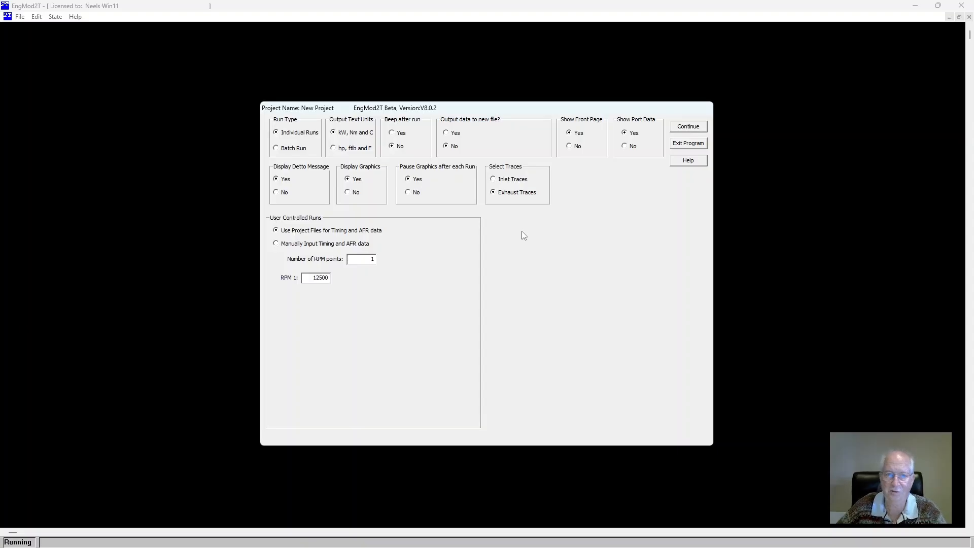
click(688, 126)
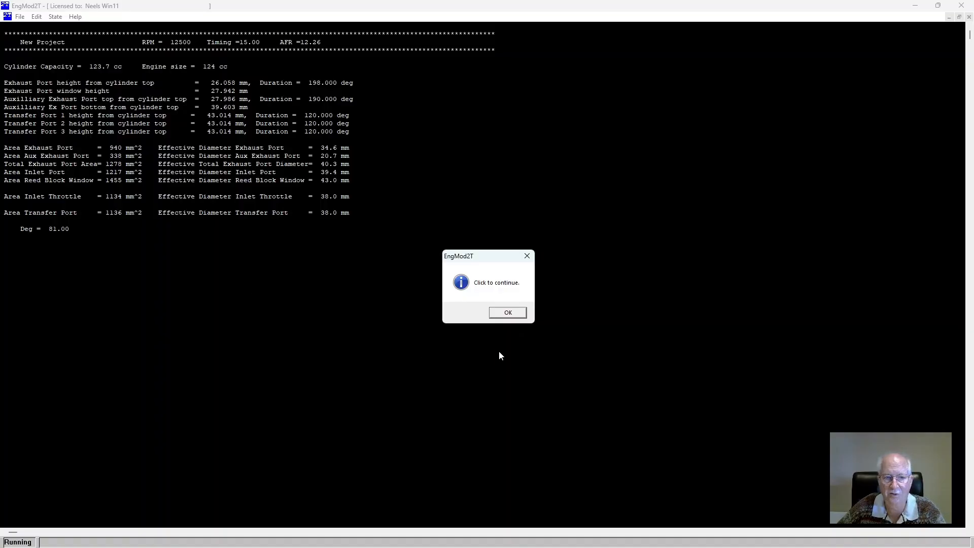
Run the 12500 RPM simulation through to its final results and exit EngMod2T.
click(507, 313)
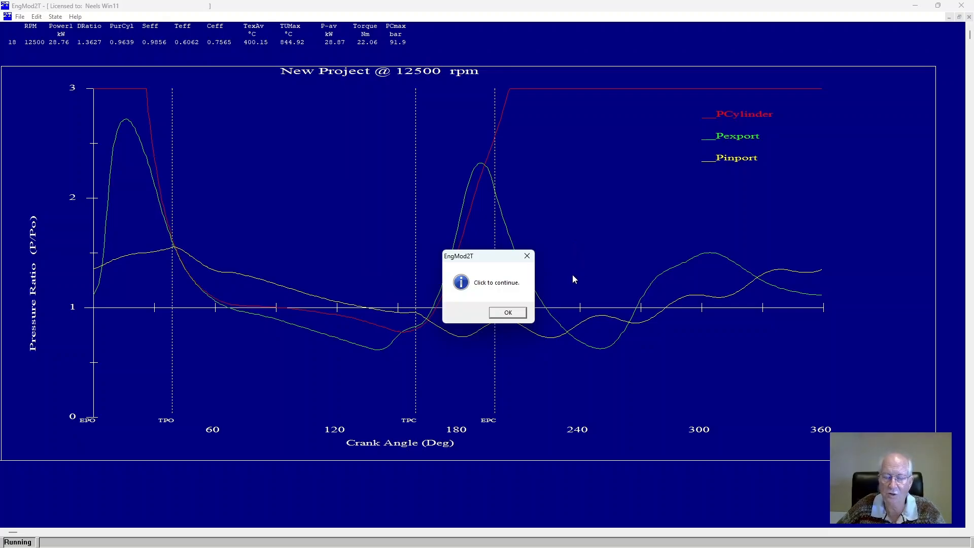
click(507, 313)
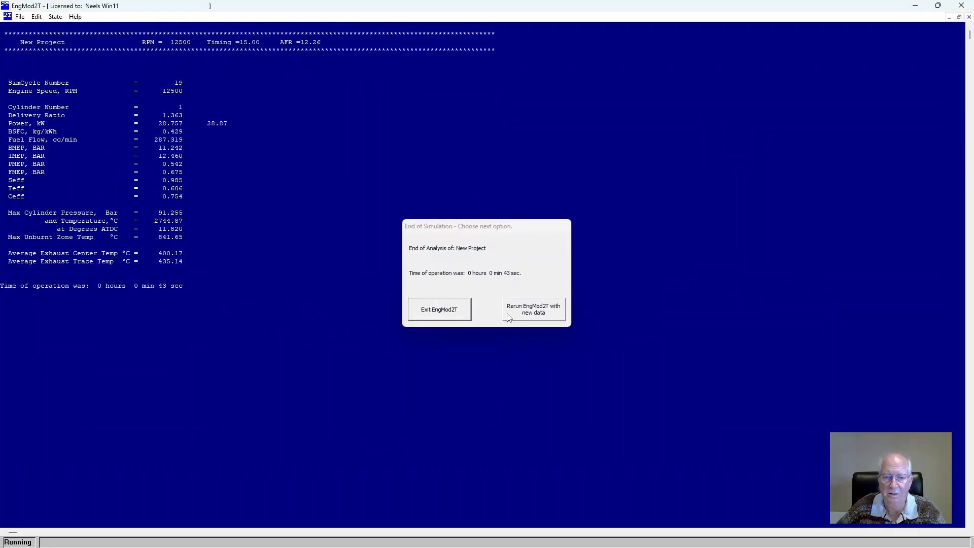
click(451, 310)
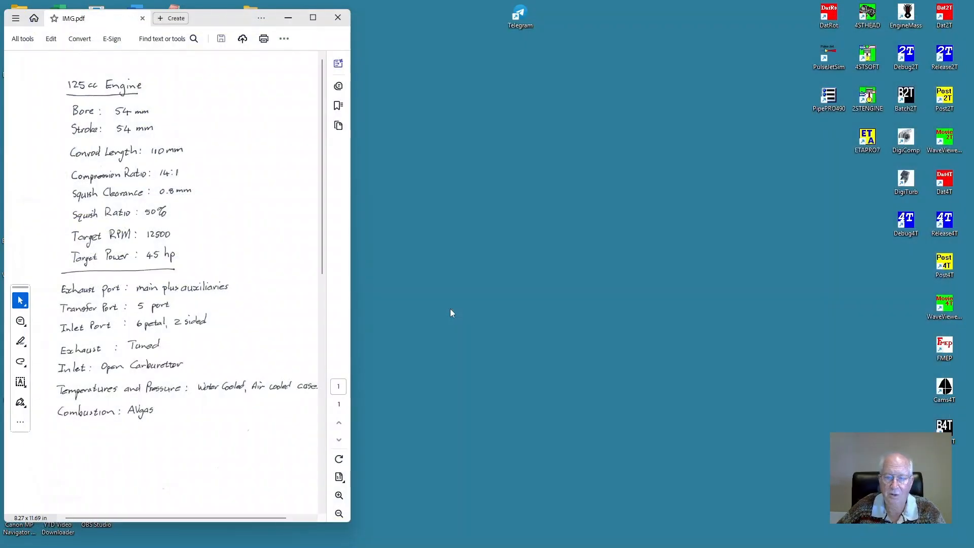
Switch to Dat2T, load New Project and open its exhaust type and data for editing.
double_click(944, 15)
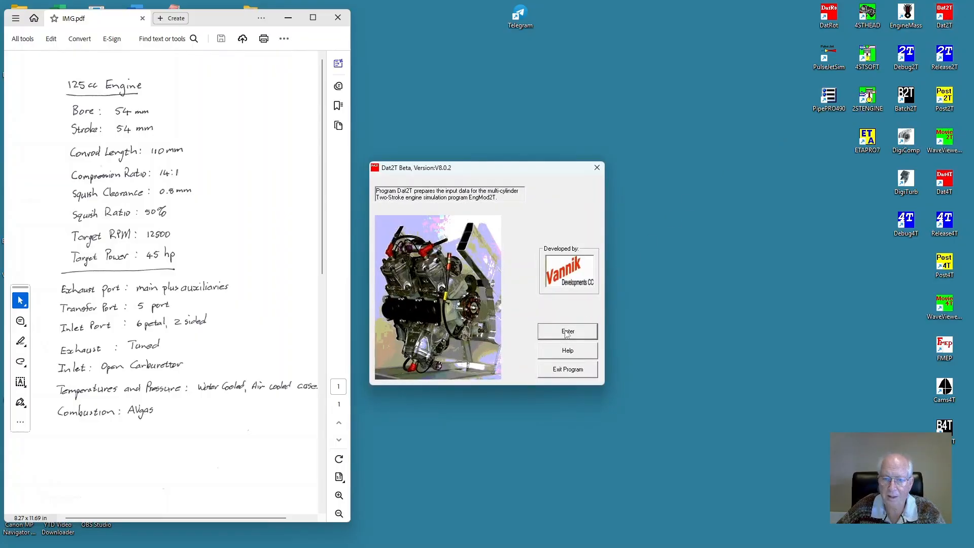
click(567, 333)
click(641, 374)
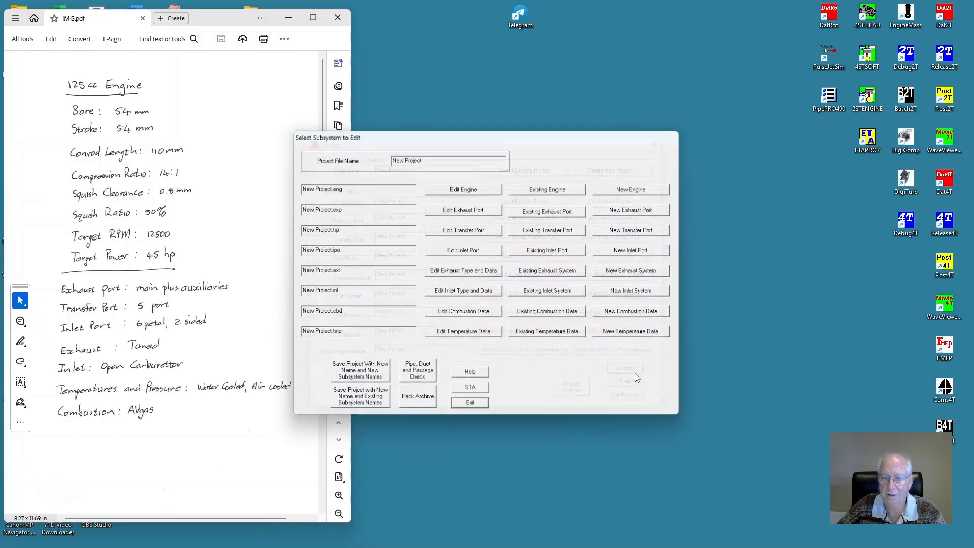
click(473, 276)
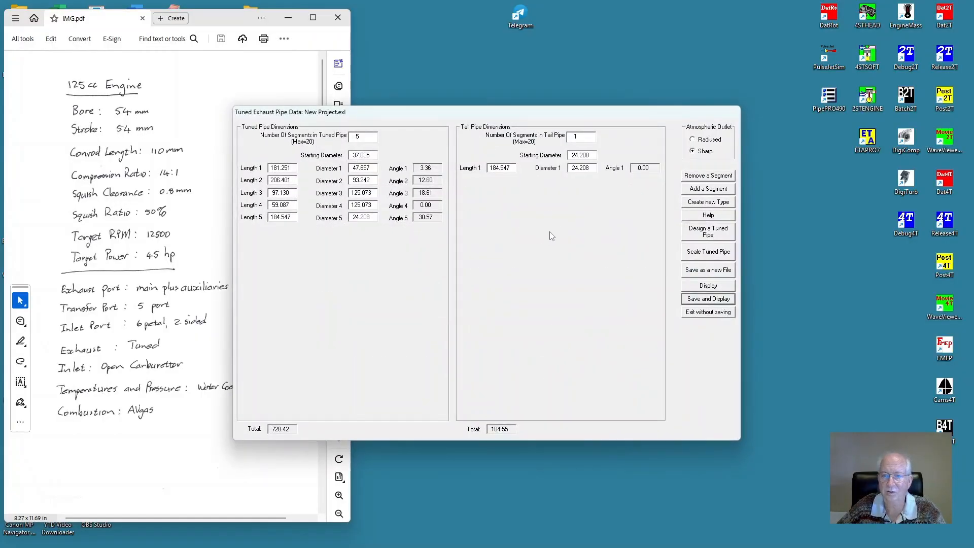
Redesign the tuned pipe with a bulk temperature of 620 °C, preview its schematic and accept the design.
click(710, 232)
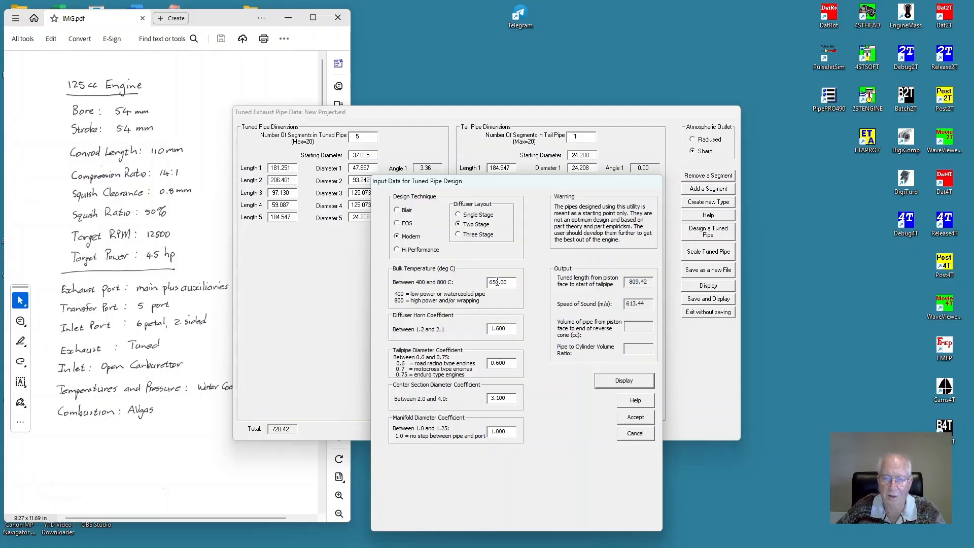
click(496, 282)
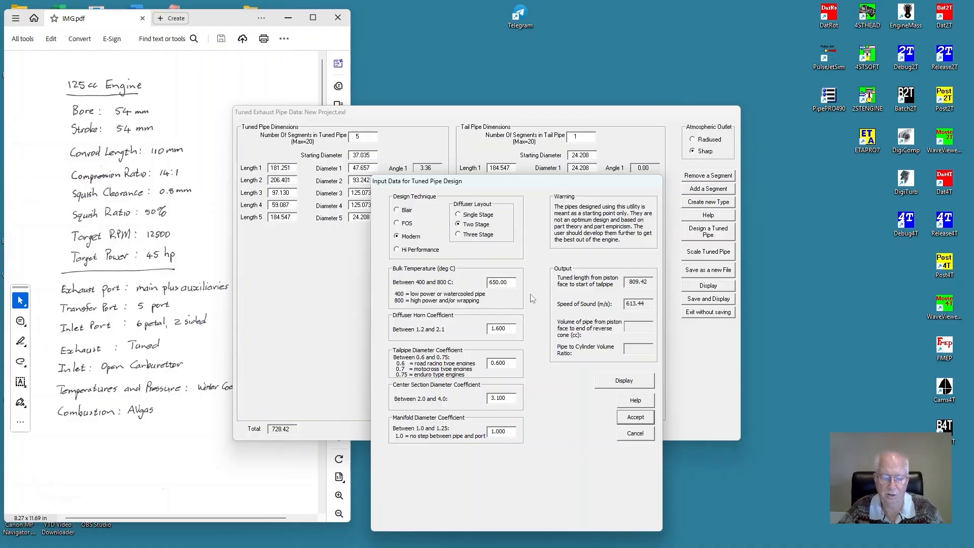
key(BackSpace)
text(2)
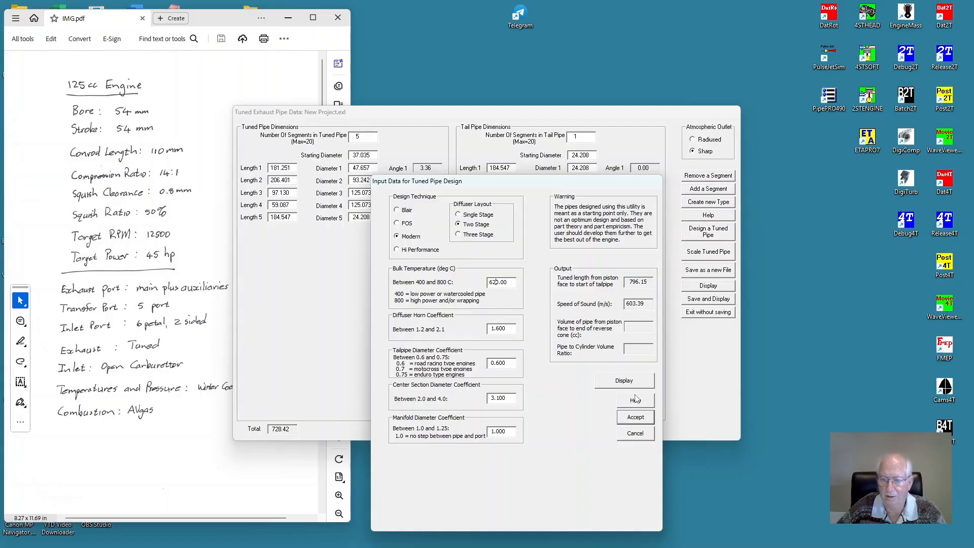
click(626, 381)
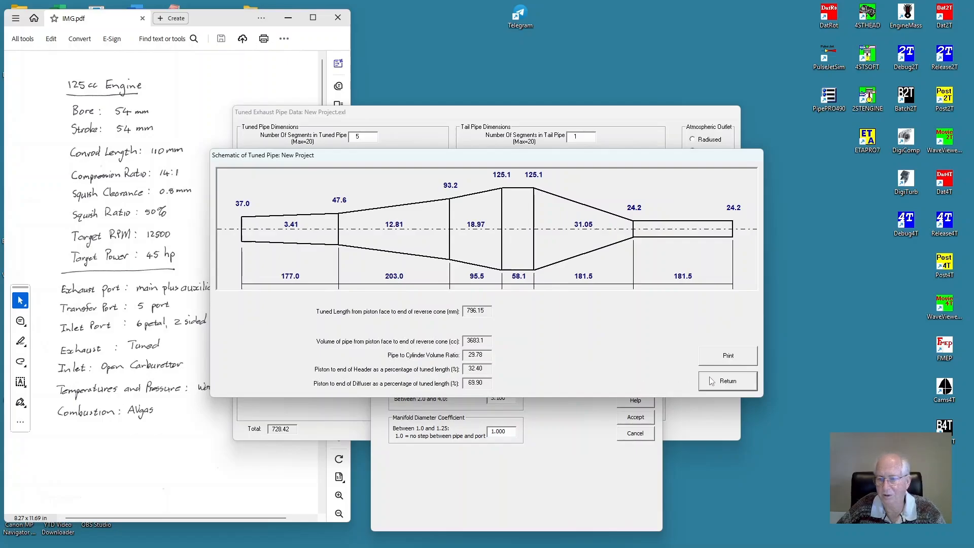
click(726, 382)
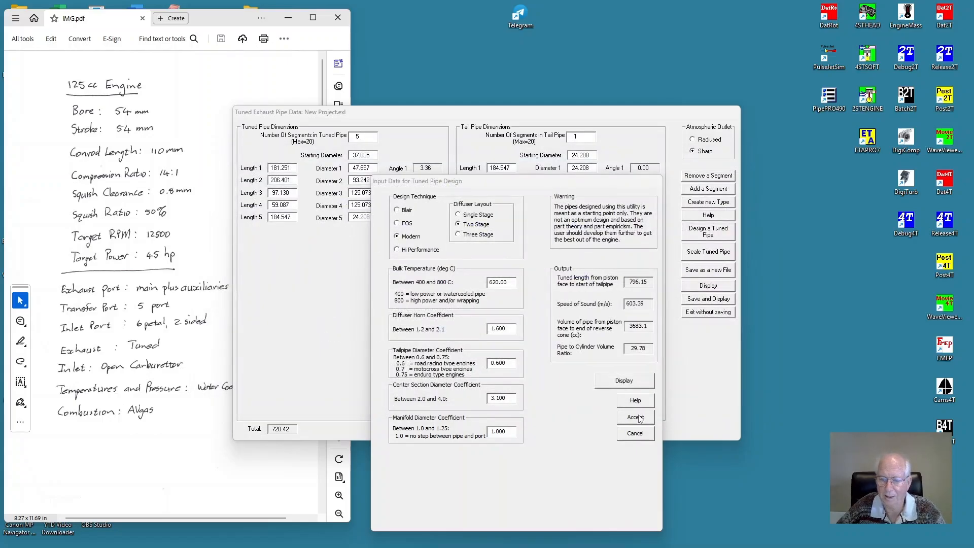
click(639, 417)
click(727, 381)
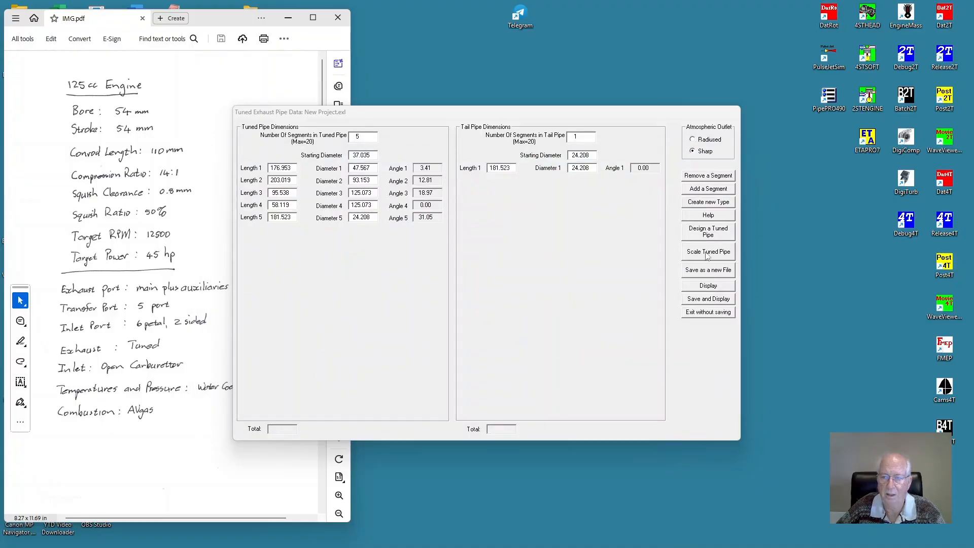
Save the redesigned tuned pipe with its schematic displayed, and exit the project's subsystem editing.
click(711, 301)
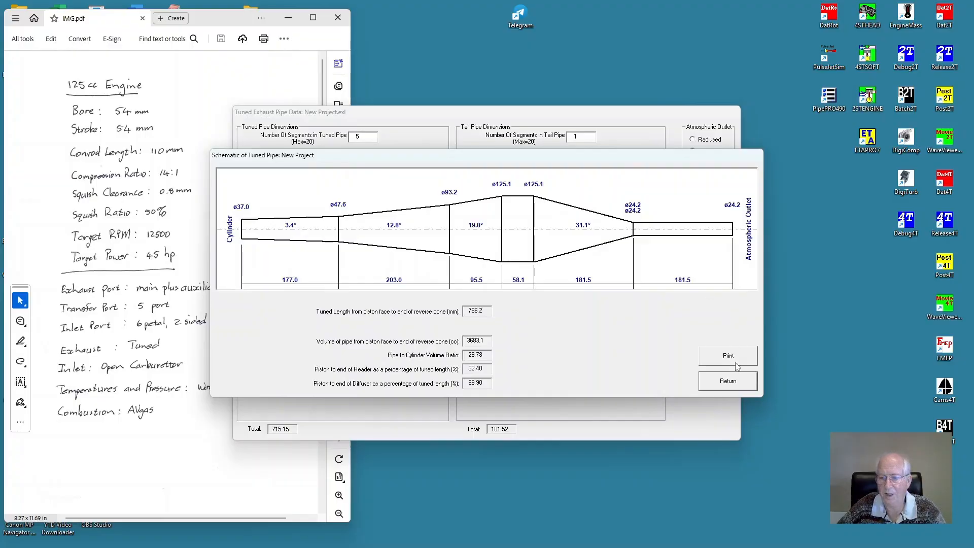
click(728, 382)
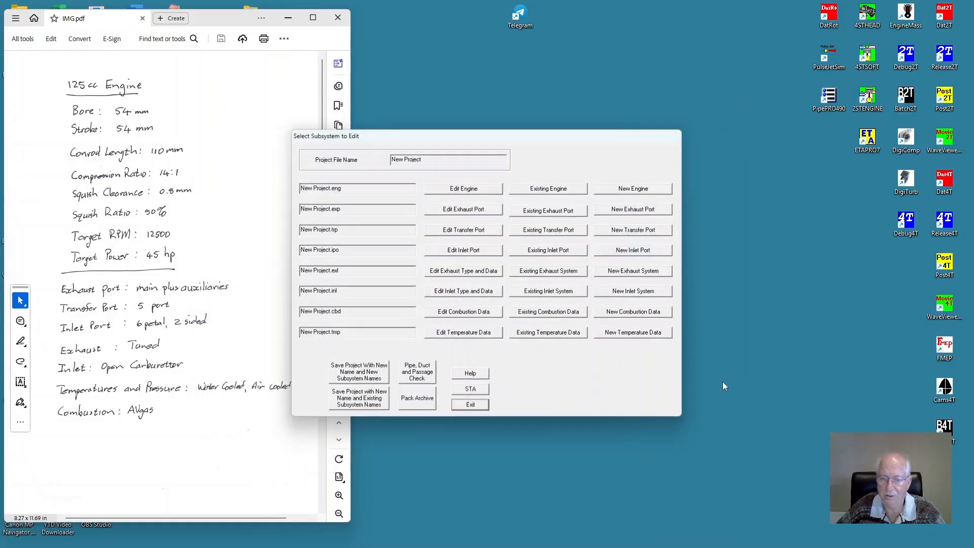
click(469, 405)
click(545, 374)
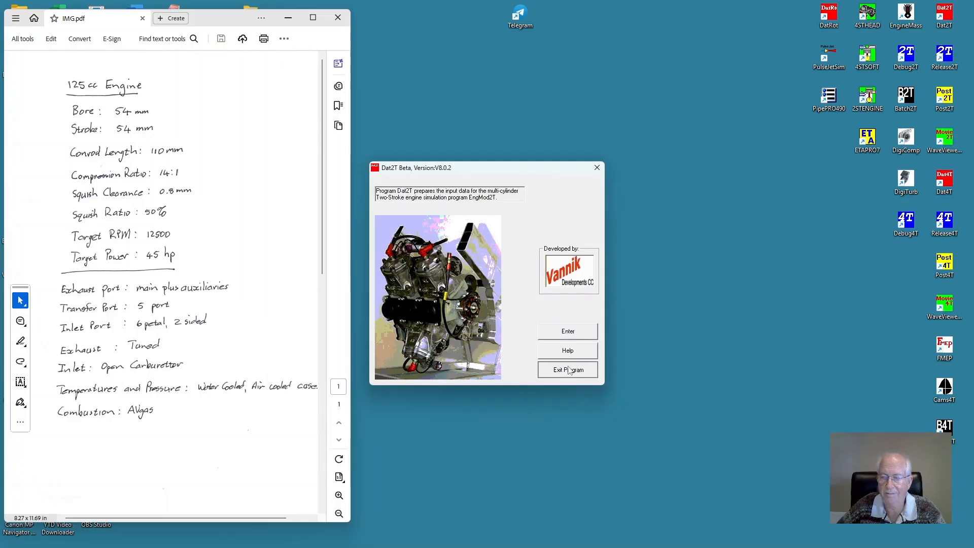
Switch to EngMod2T, load the previous project and start the individual run at 12500 RPM.
double_click(945, 54)
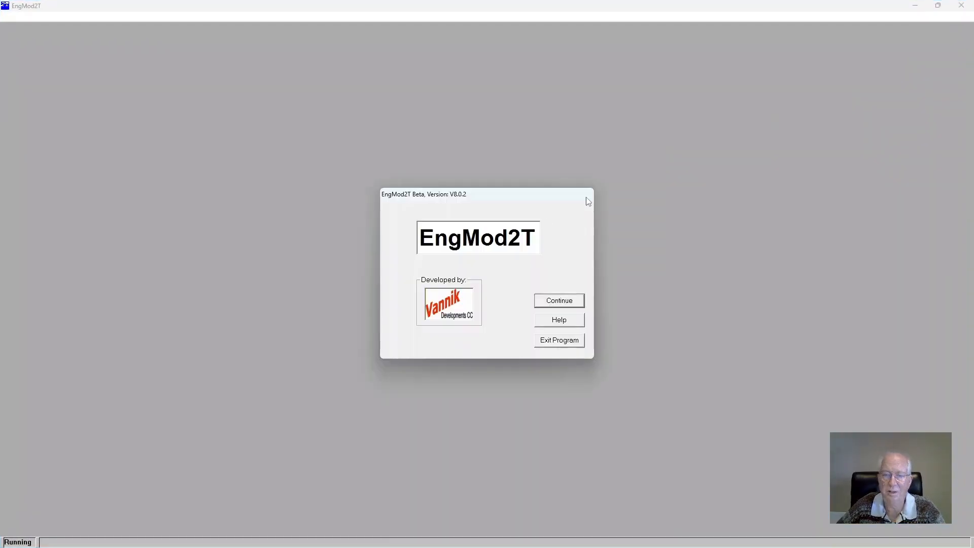
click(547, 301)
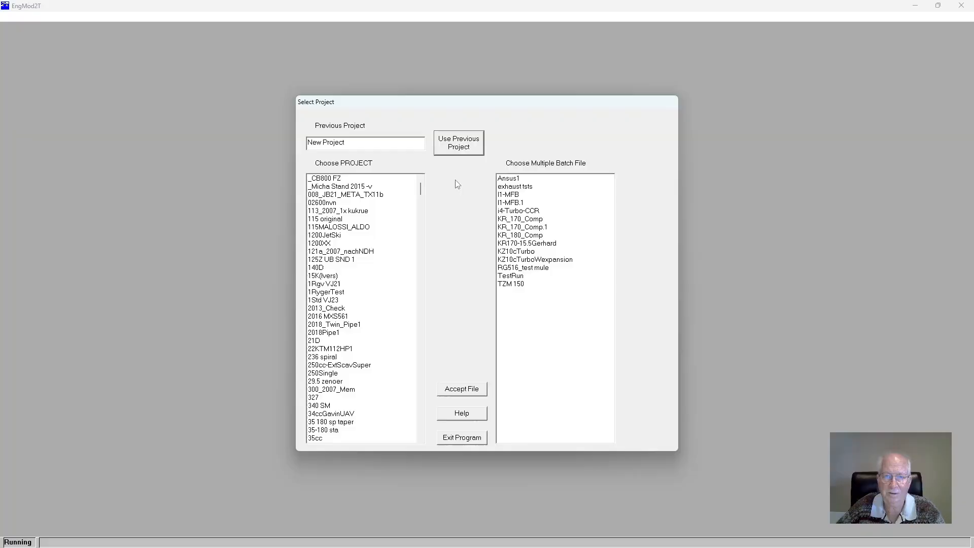
click(457, 145)
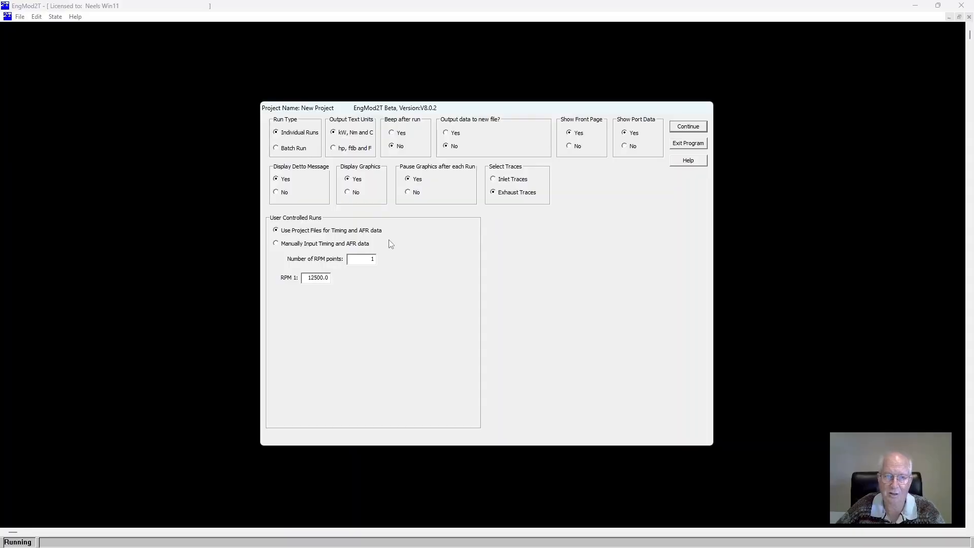
click(692, 127)
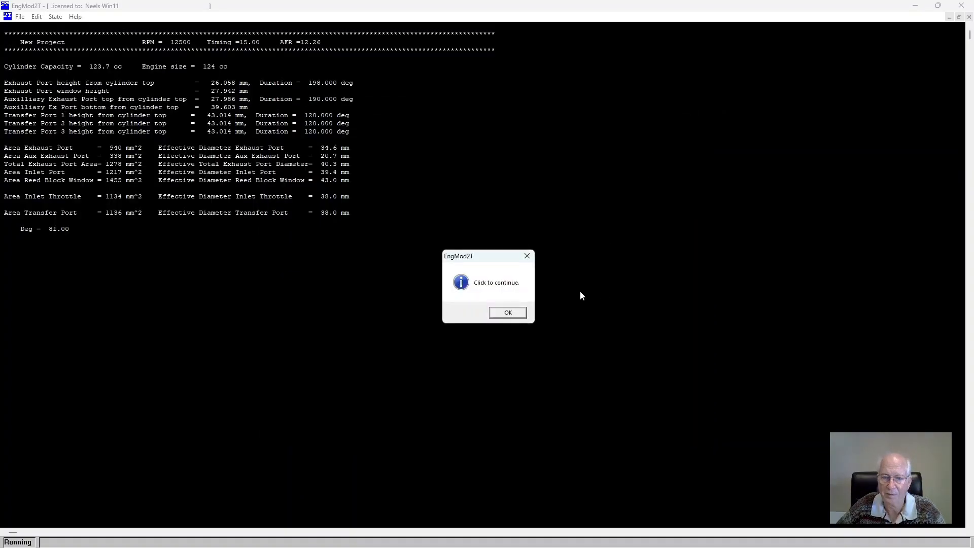
Run the simulation with the redesigned pipe to its final results and exit EngMod2T.
click(509, 312)
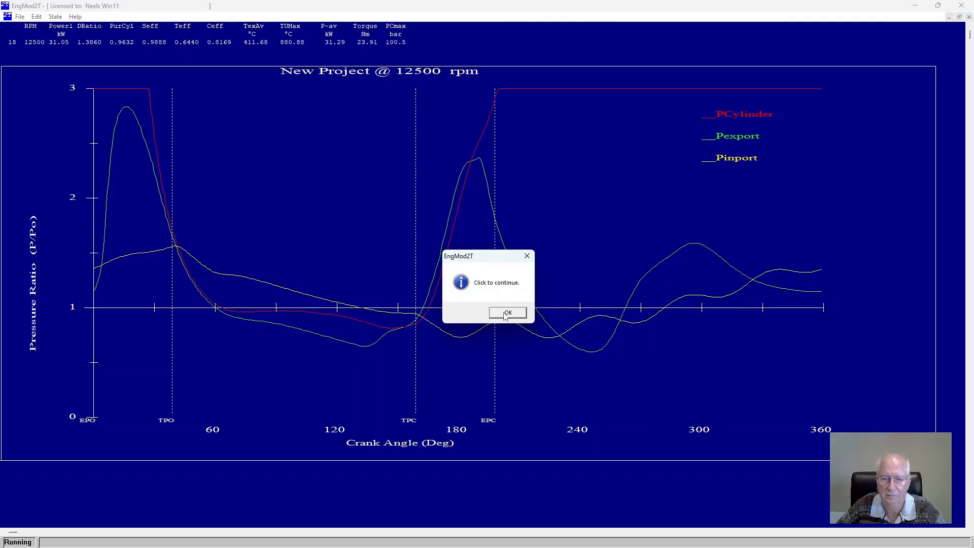
click(505, 313)
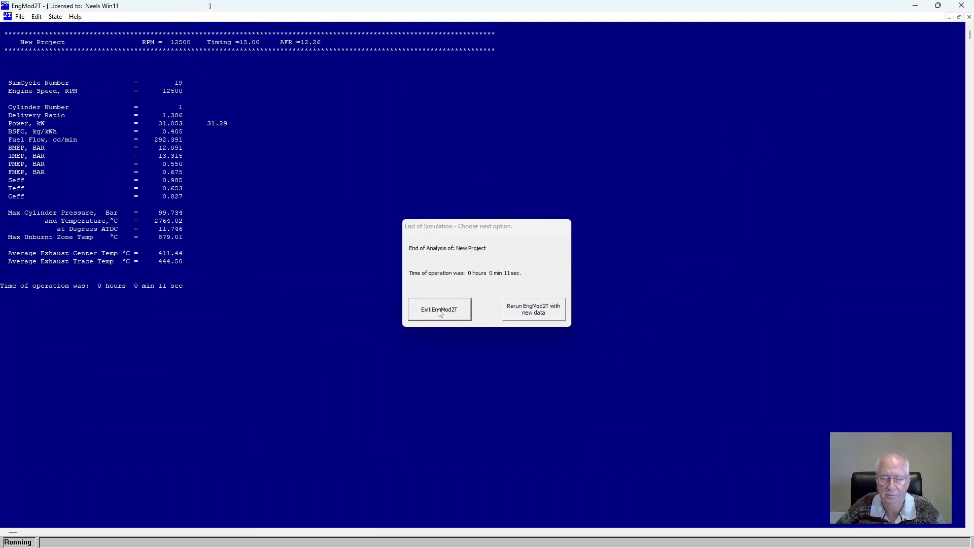
click(439, 310)
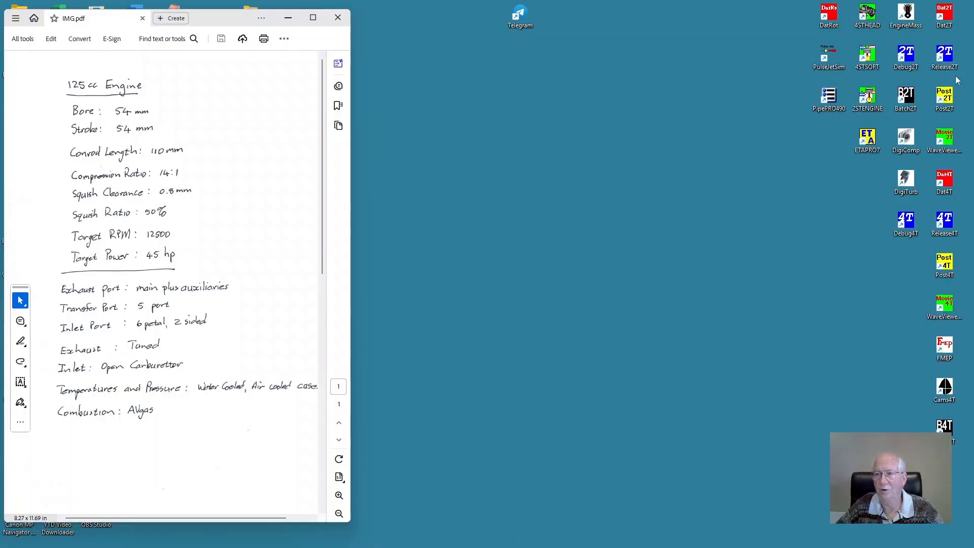
Restart EngMod2T and load the previous project, New Project, for another simulation.
double_click(946, 58)
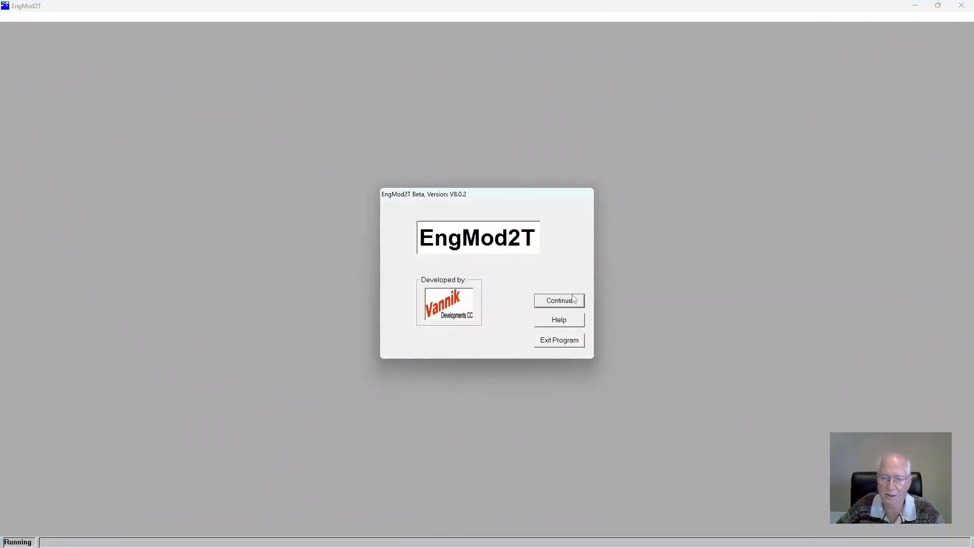
click(572, 300)
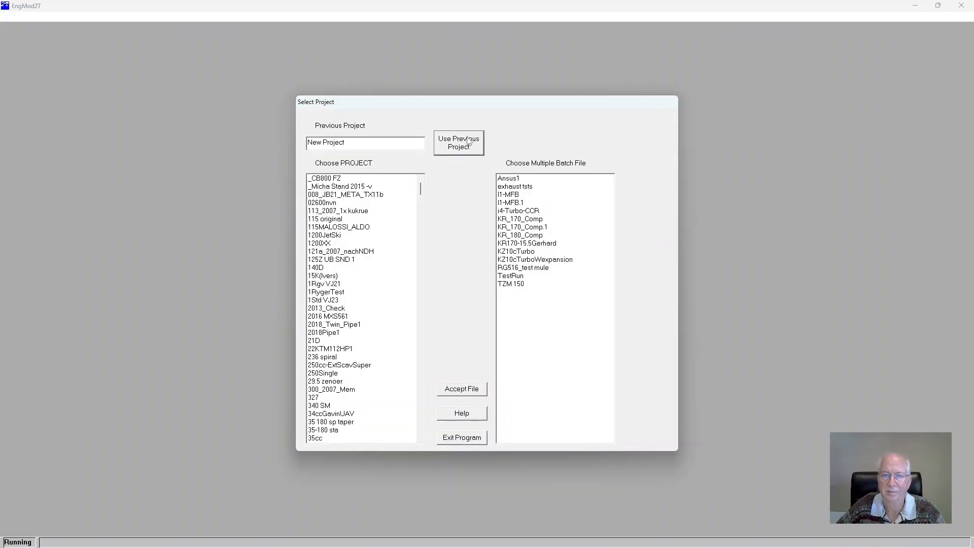
click(452, 147)
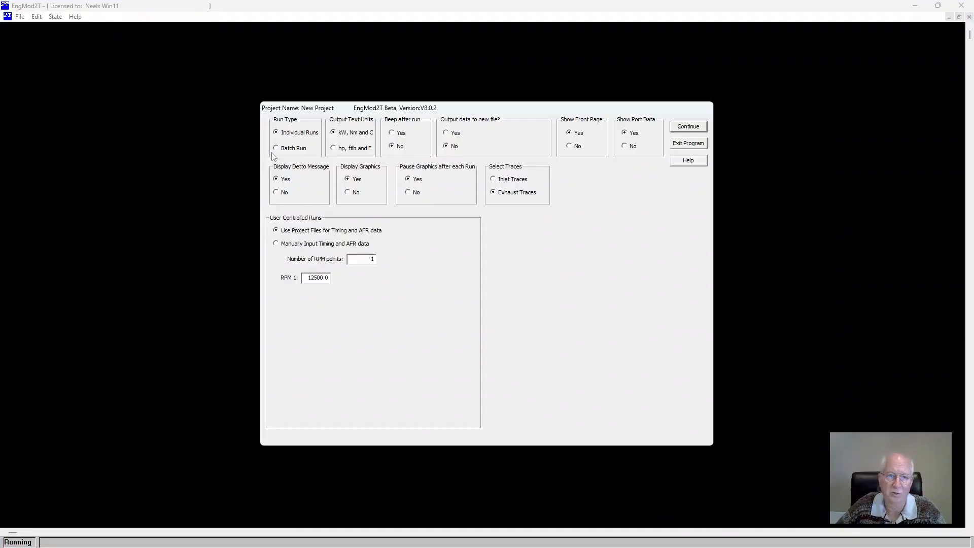
Configure a batch run without graphics, power curve name TexW=620C, generating and saving an RPM sweep from 8500 to 13500 in increments of 250.
click(276, 147)
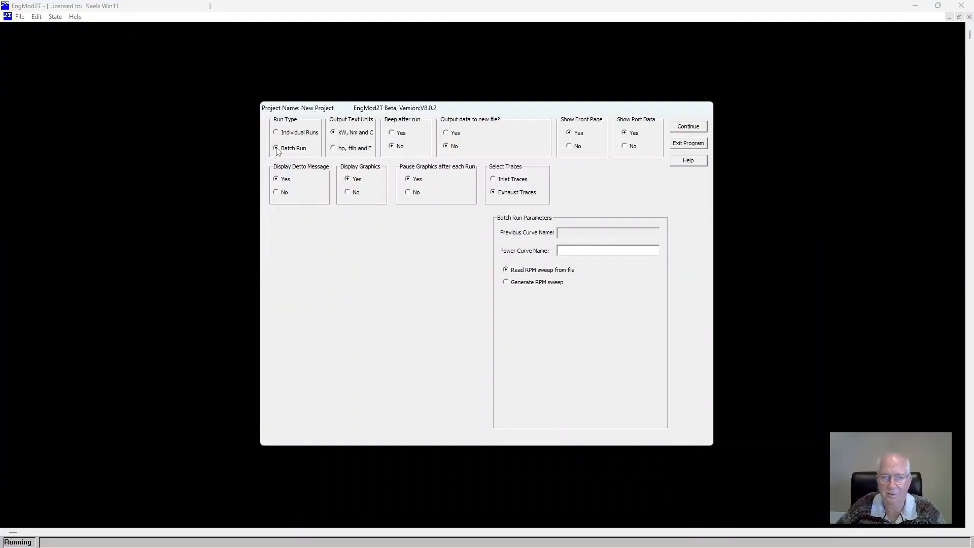
click(348, 193)
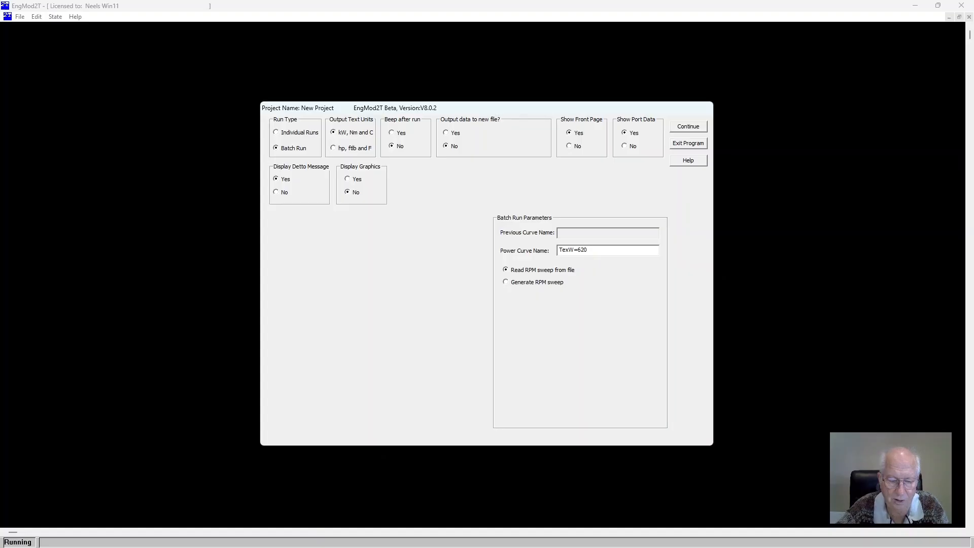
click(531, 287)
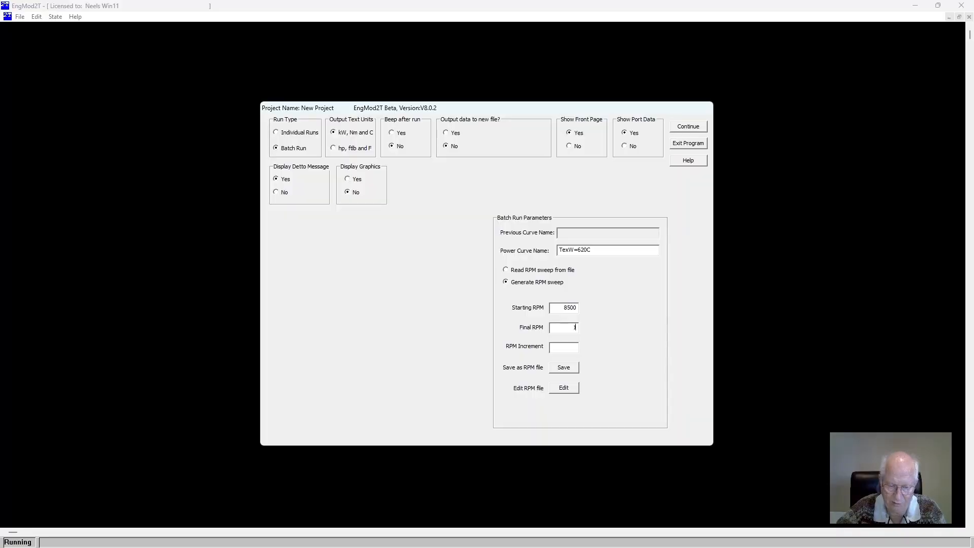
text(13500)
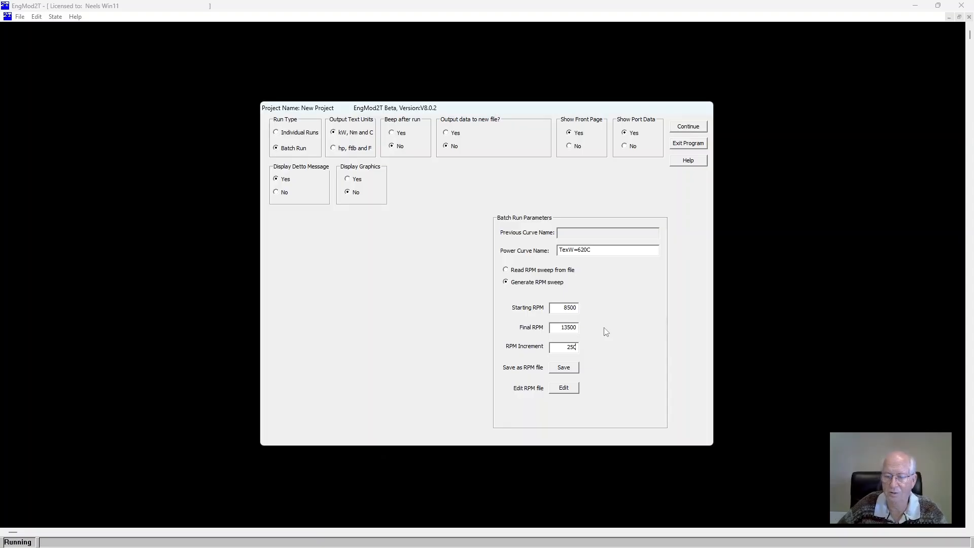
click(566, 370)
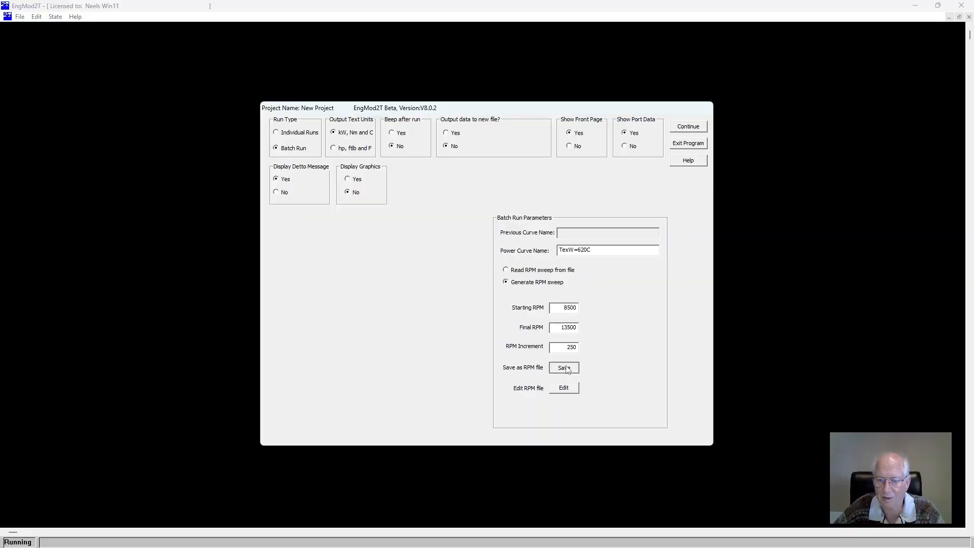
click(496, 300)
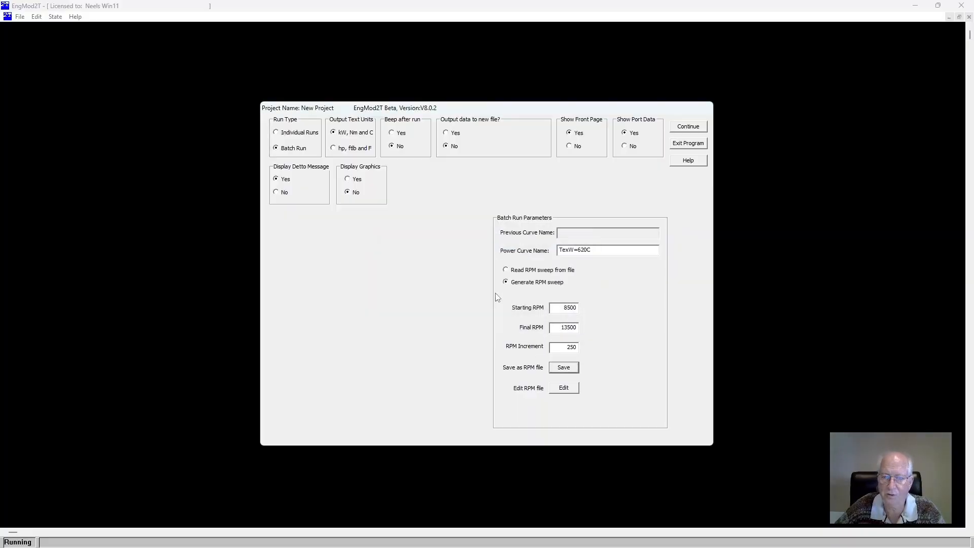
Run the batch simulation, review the power curve over the RPM sweep and exit EngMod2T.
click(688, 126)
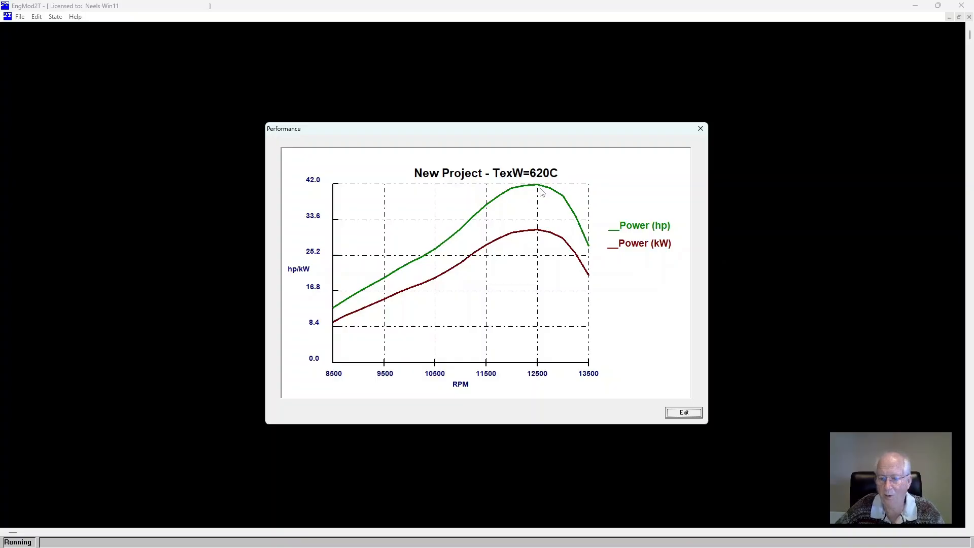
click(684, 413)
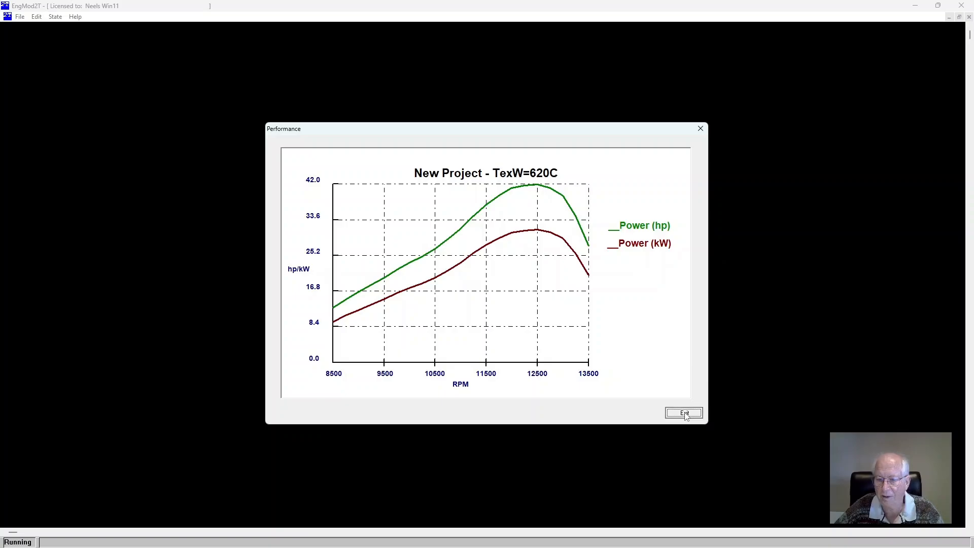
click(439, 310)
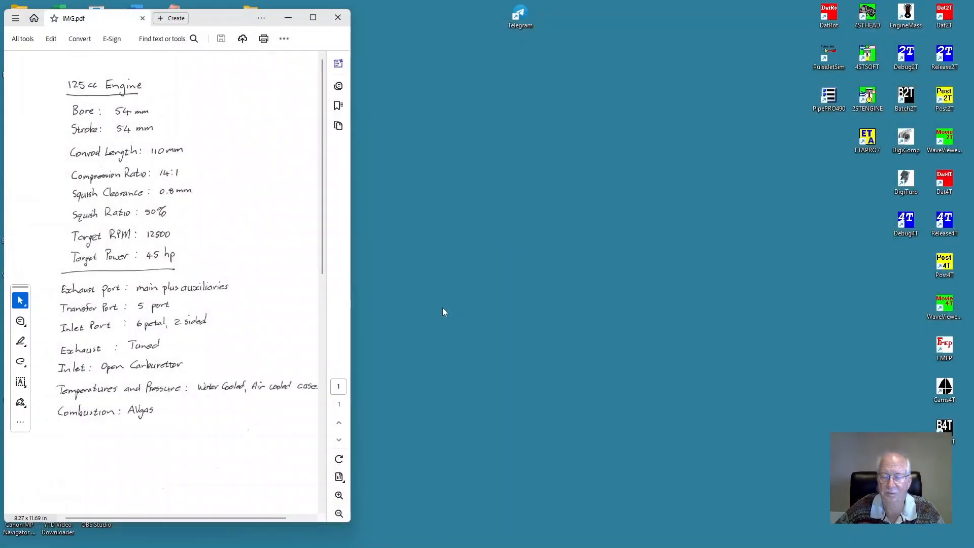
Switch to Dat2T, accept New Project and open its exhaust type and data for editing.
double_click(945, 15)
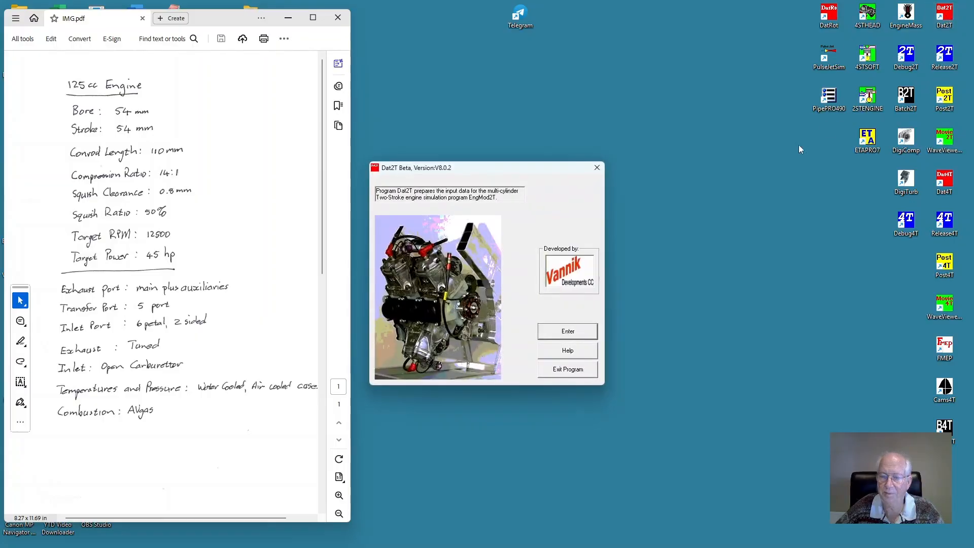
click(580, 331)
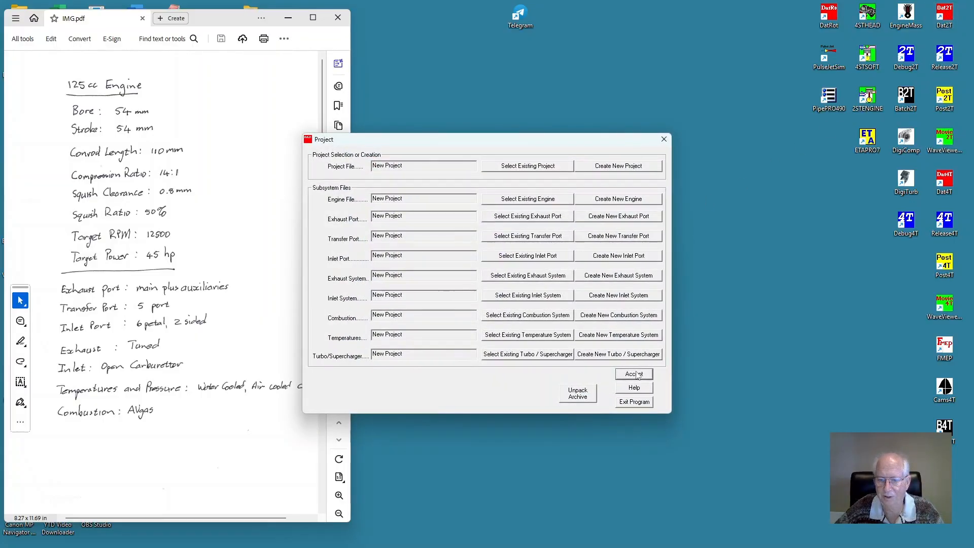
click(634, 375)
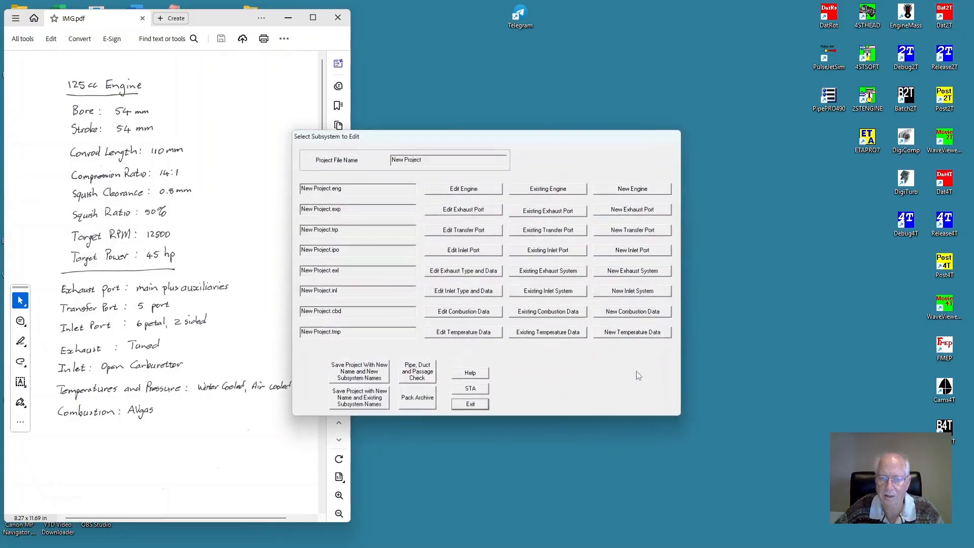
click(476, 271)
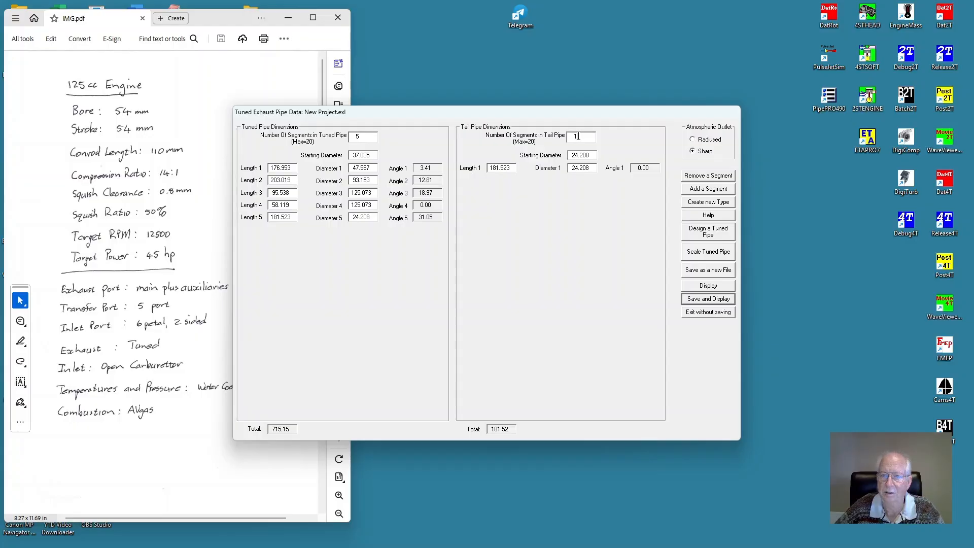
Define a three-segment tail pipe with starting diameter 22.5 and segment diameters of 22.5, 24 and 24.
text(3)
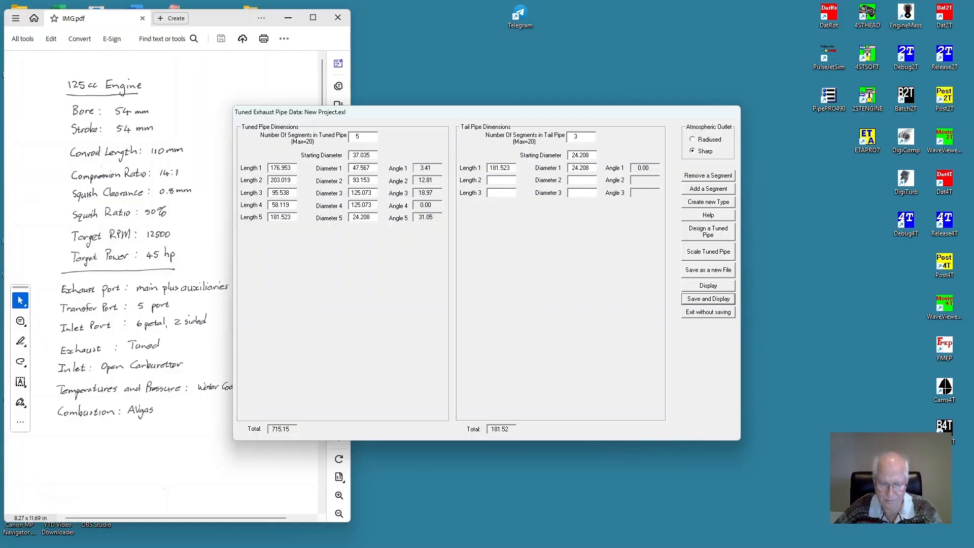
text(24)
click(583, 179)
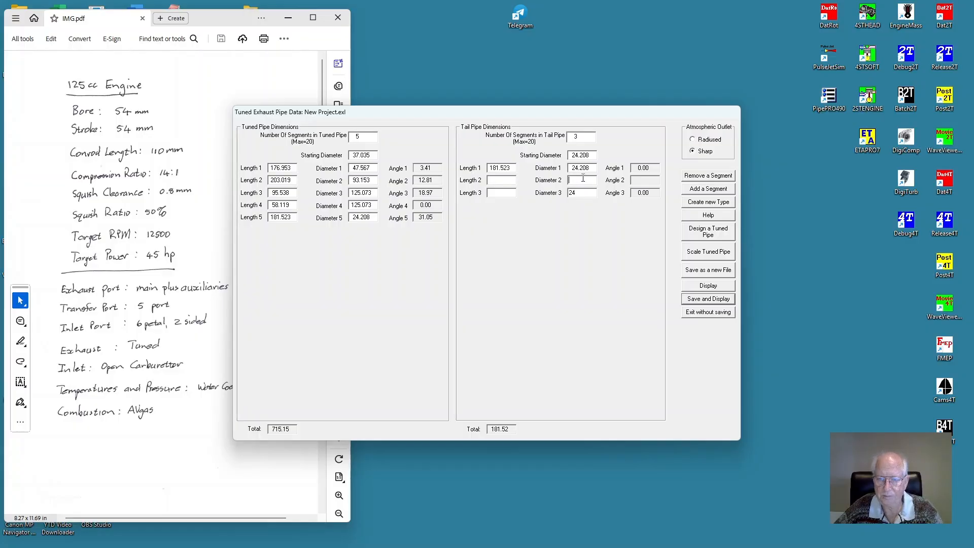
text(24)
drag(590, 168, 561, 174)
text(22)
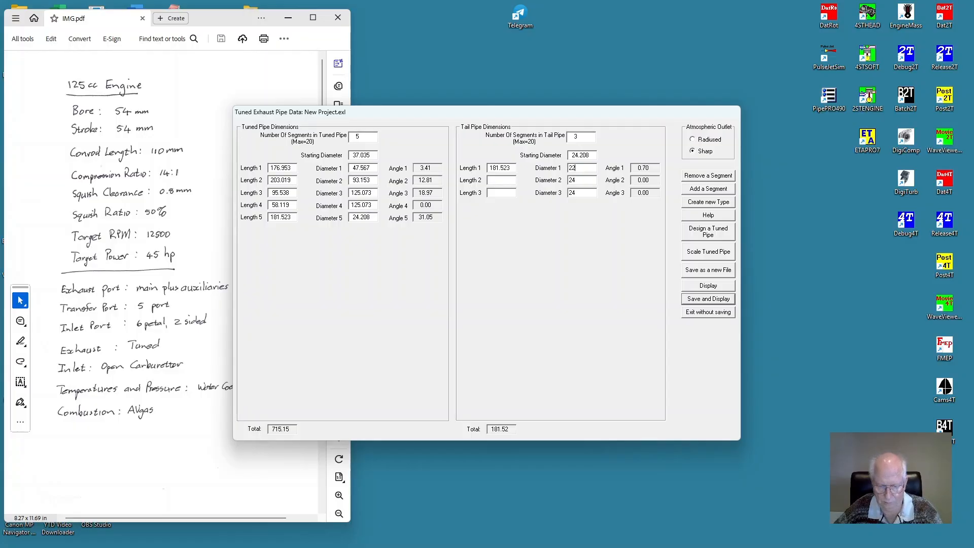
text(.5)
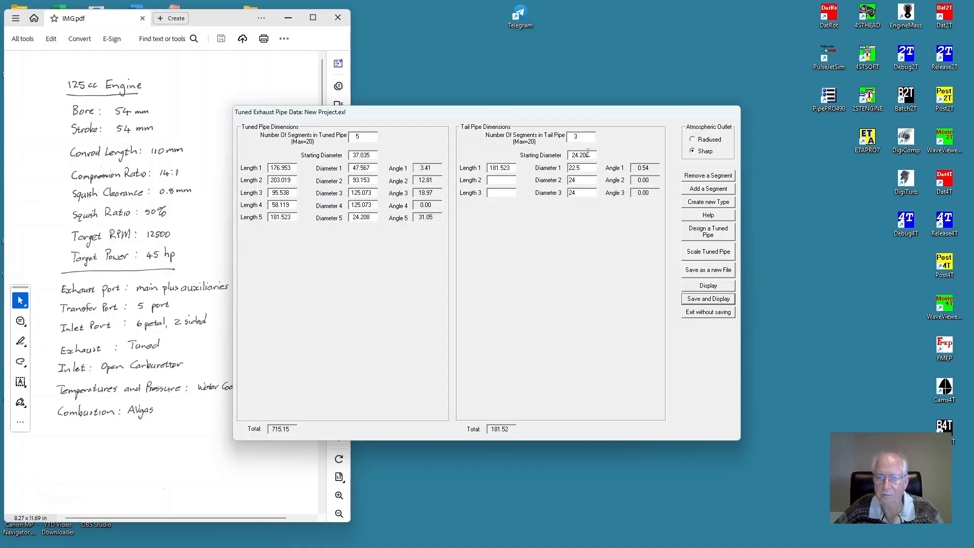
drag(588, 151, 564, 154)
text(22)
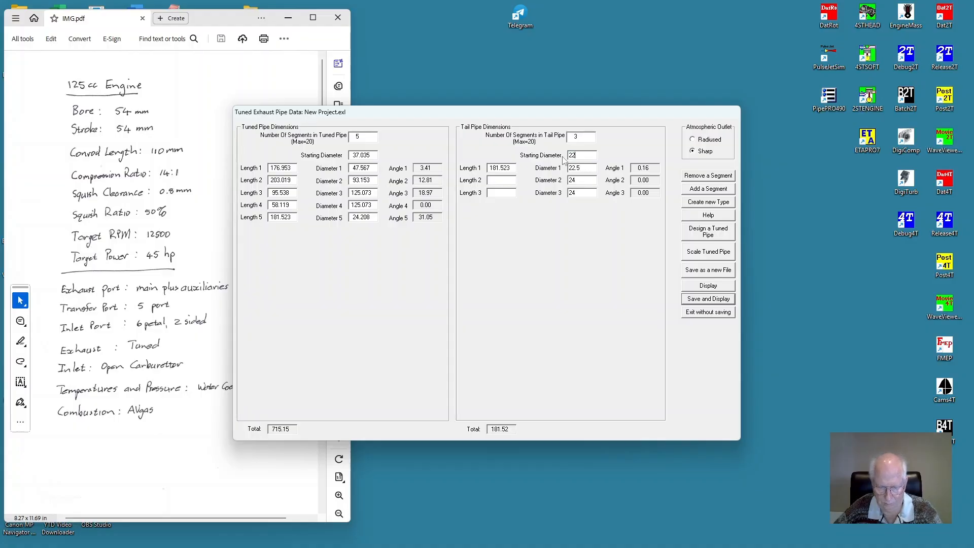
text(.5)
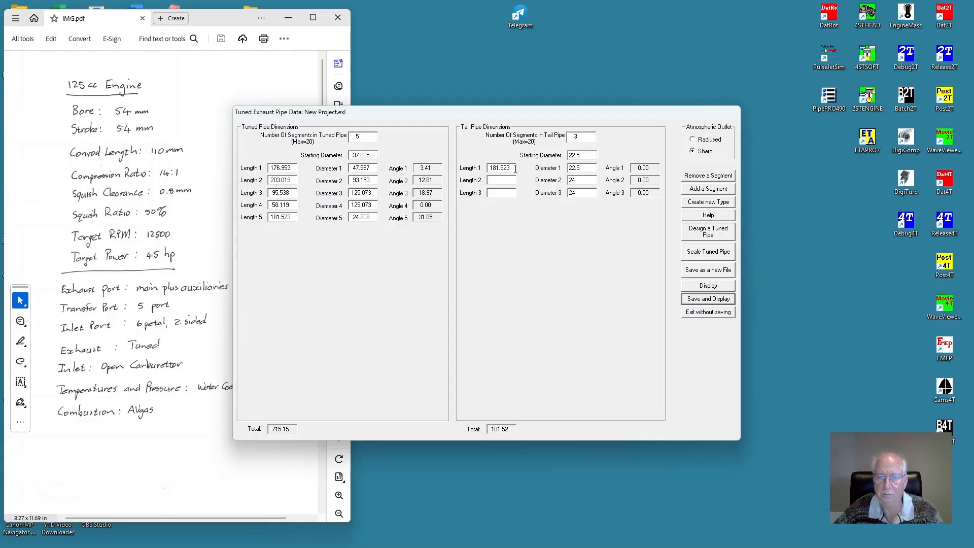
Set the three tail pipe segment lengths to 20, 20 and 180.
double_click(513, 169)
text(20)
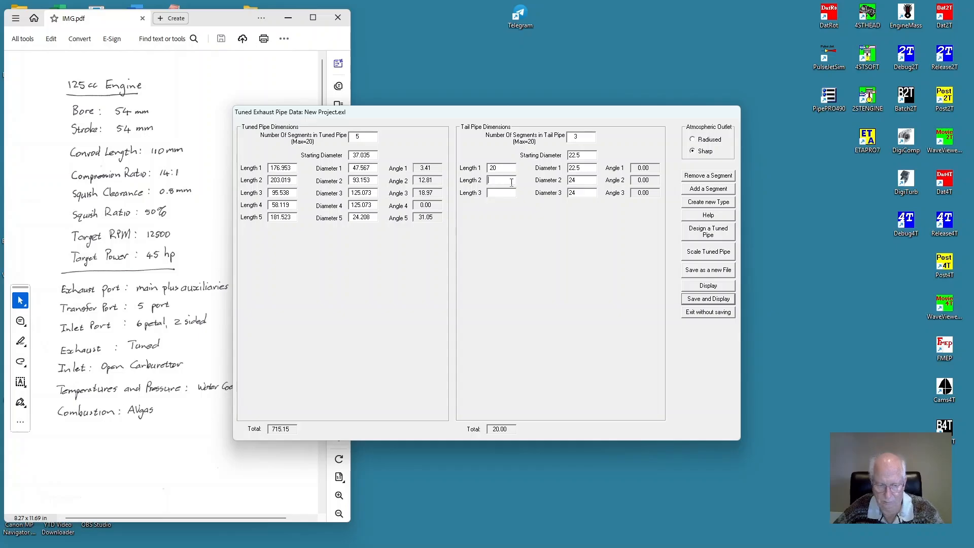
text(20)
text(180)
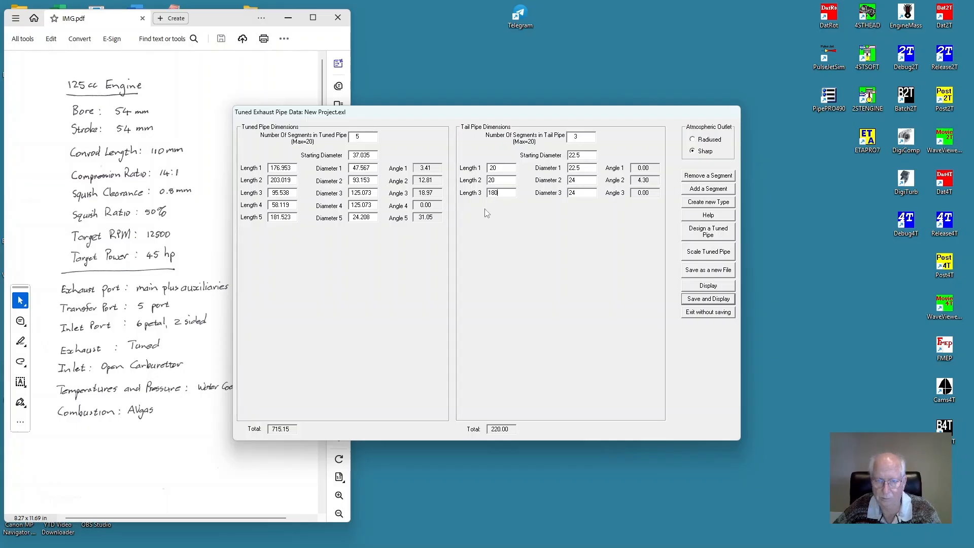
Set the tuned pipe's Diameter 5 to 22.5, then save and display the pipe and exit Dat2T.
double_click(364, 218)
text(22.5)
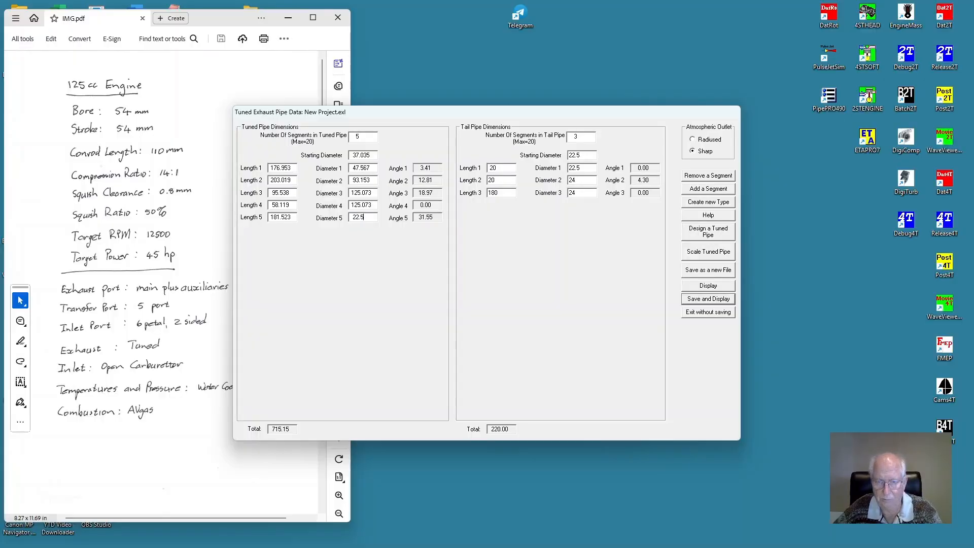
click(709, 300)
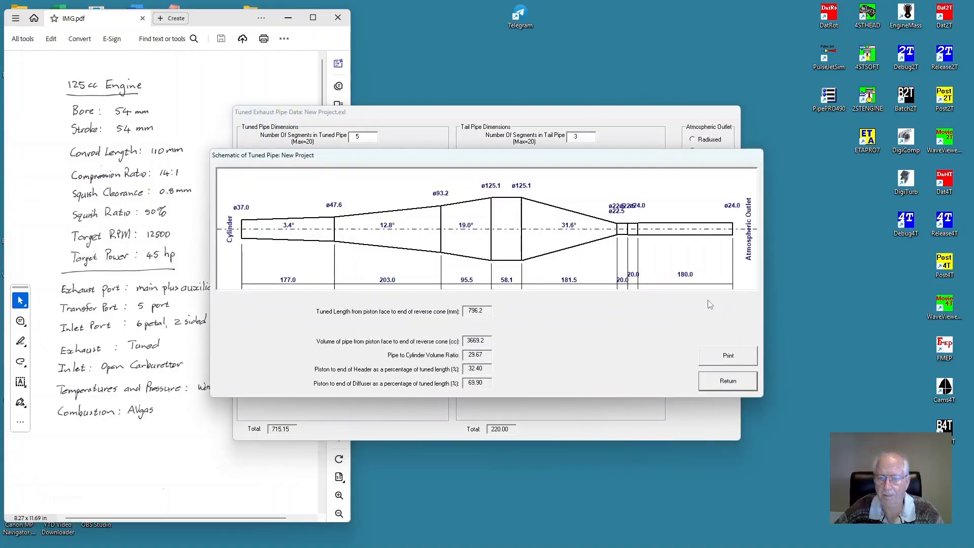
click(728, 381)
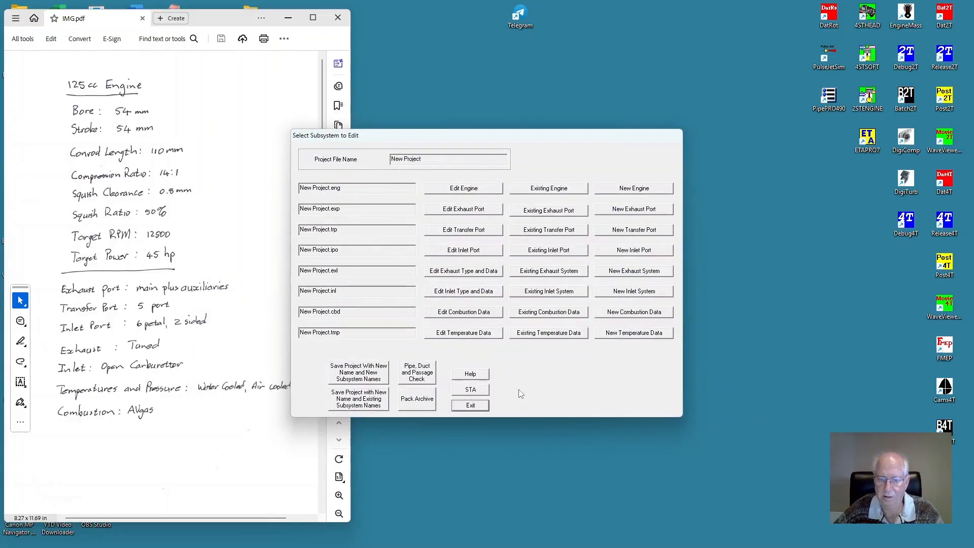
click(477, 406)
click(568, 369)
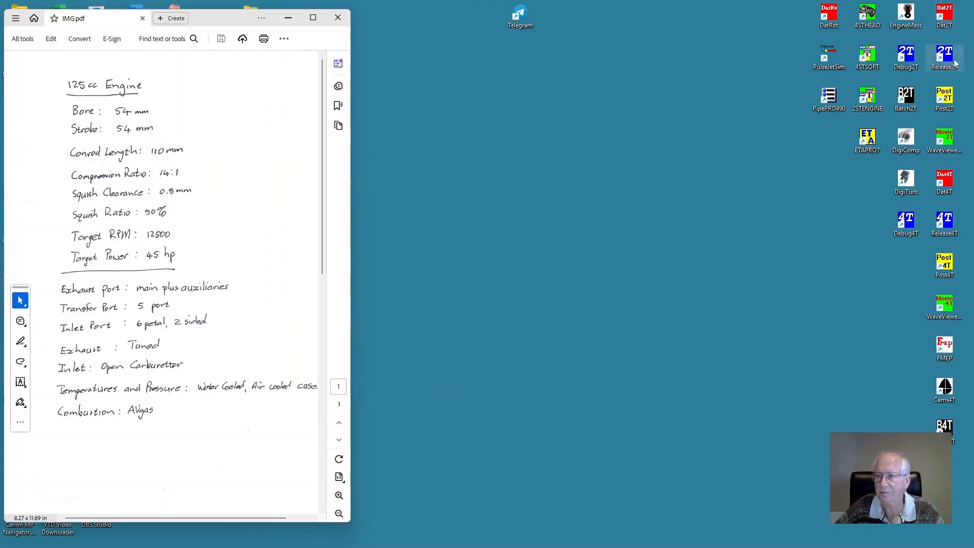
Load the previous project in EngMod2T and configure the batch run with new output file Mod22.5Ven and power curve name ModernPipe 22.5Venturi.
double_click(945, 54)
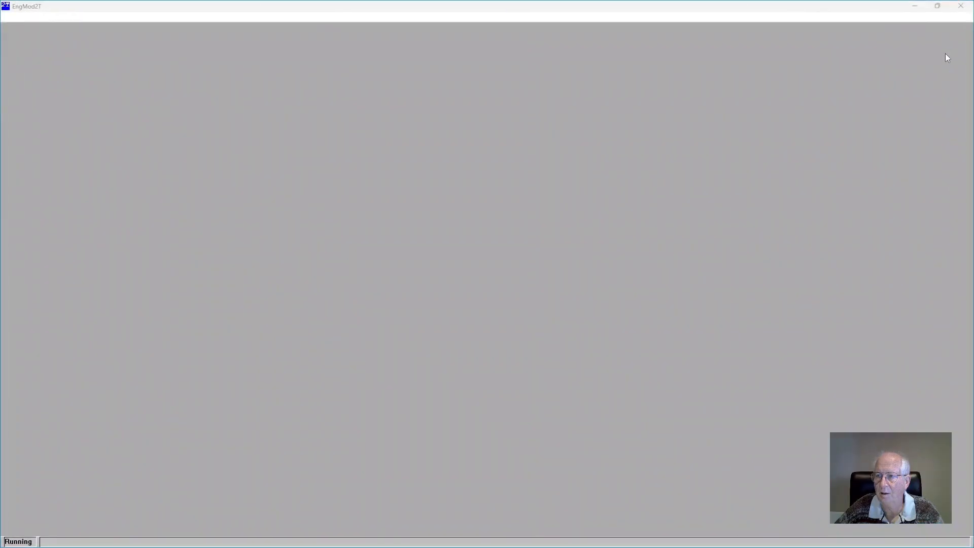
click(557, 299)
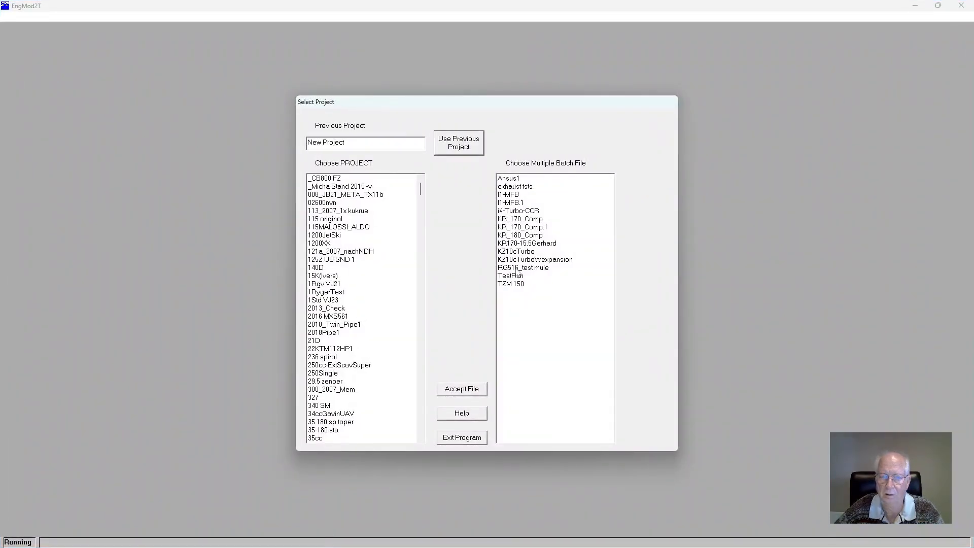
click(465, 151)
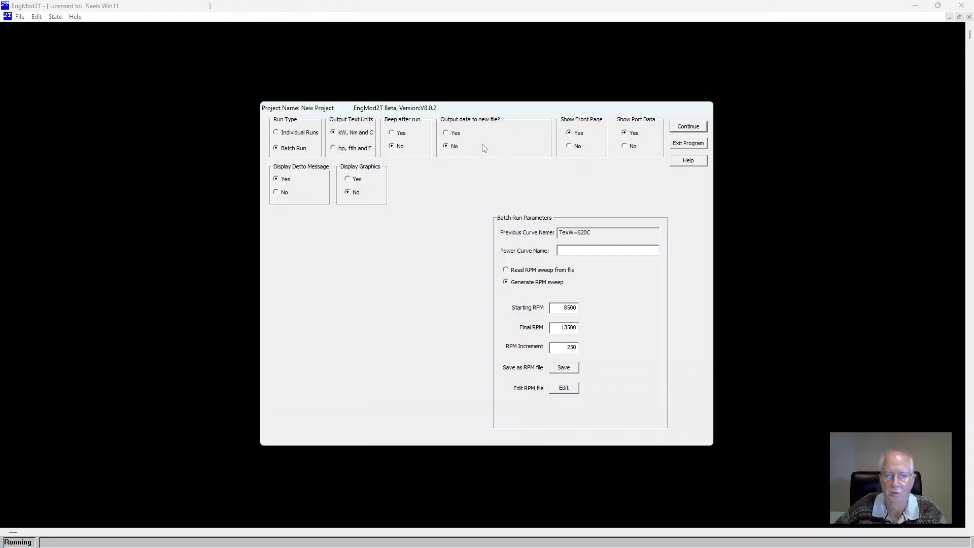
click(446, 133)
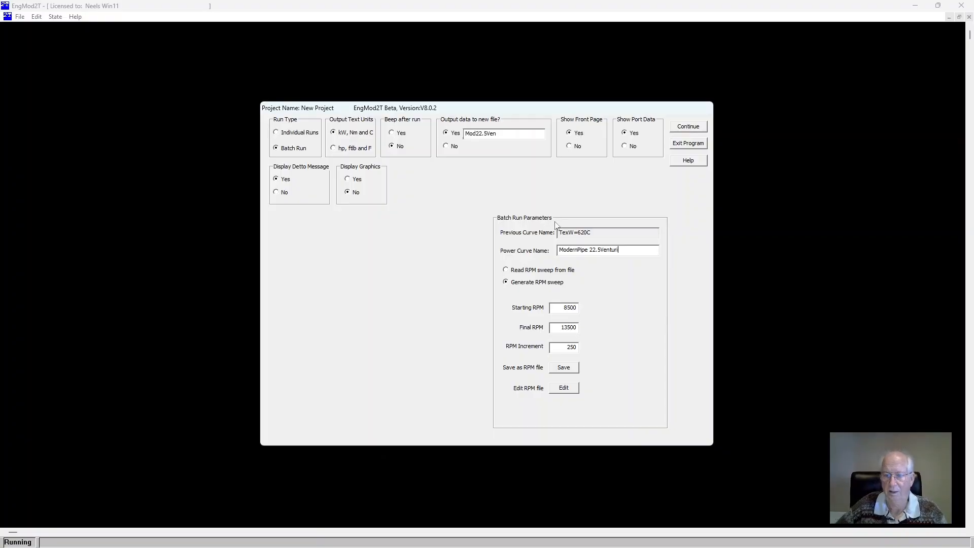
Run the batch simulation of the venturi tail pipe, review its power curve and exit EngMod2T.
click(688, 128)
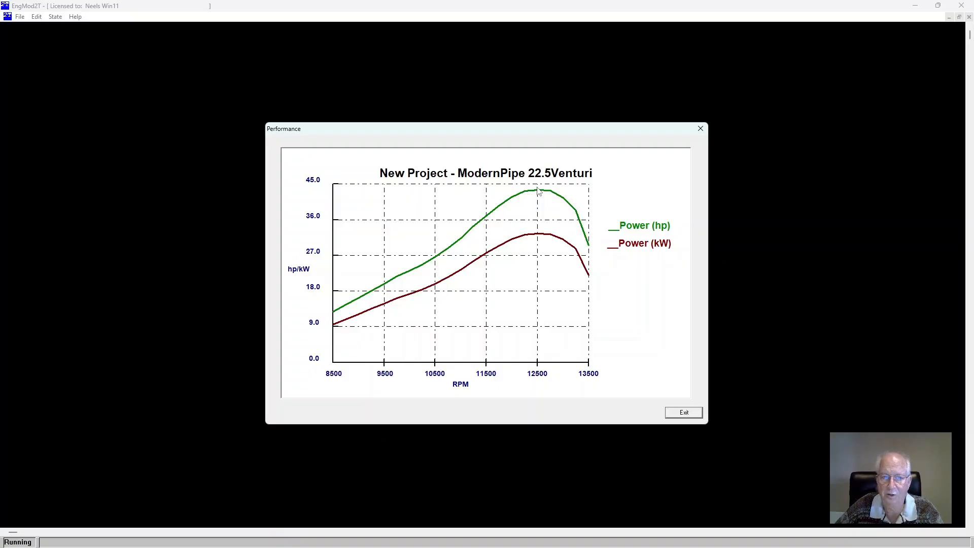
click(683, 412)
click(437, 310)
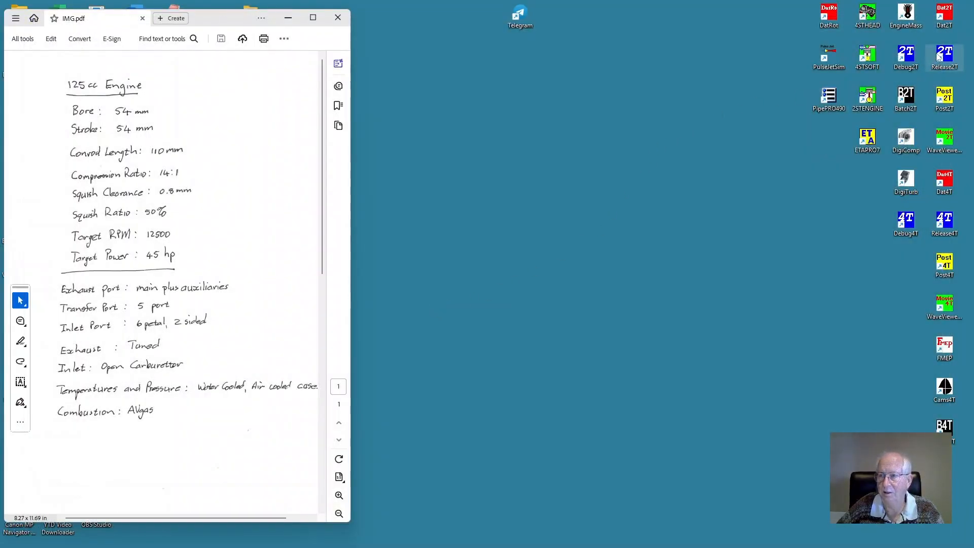
Restart Dat2T with New Project and open its tuned exhaust pipe data.
double_click(942, 17)
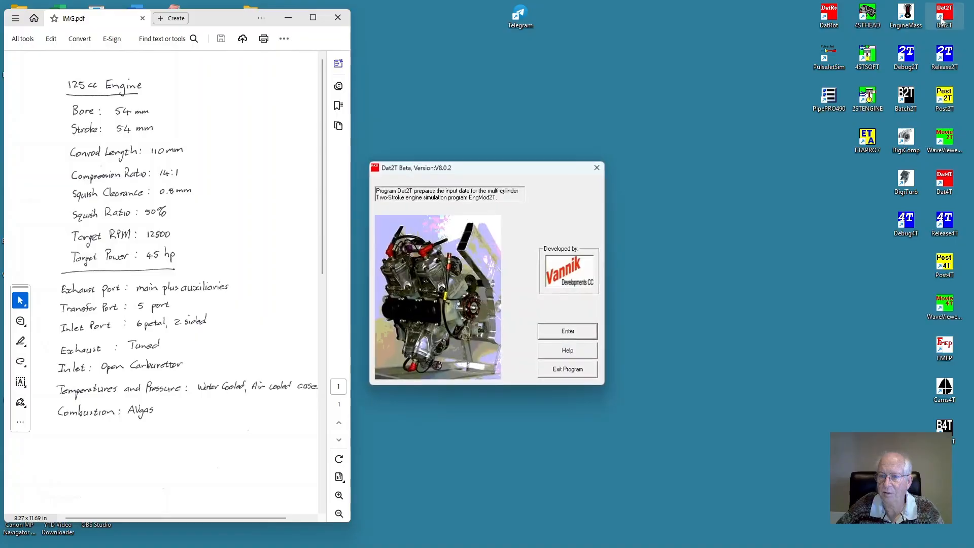
click(557, 337)
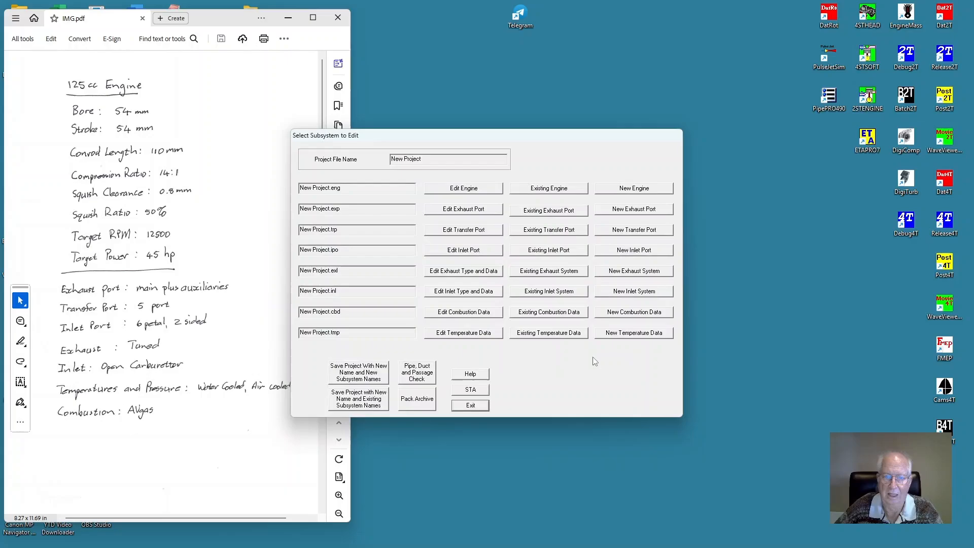
click(449, 271)
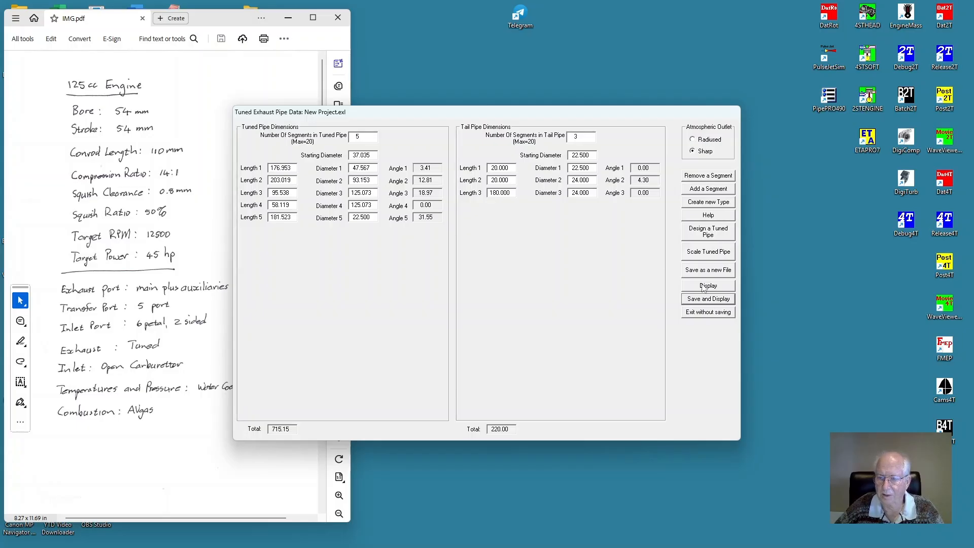
Save the exhaust system as a new file named NewProj-HiPerf and return from the pipe schematic.
click(712, 270)
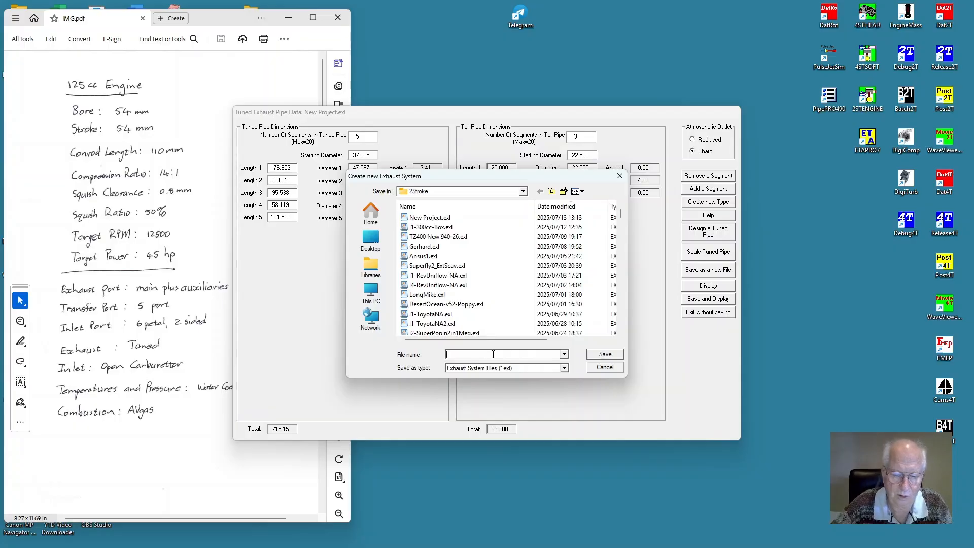
text(NewPro)
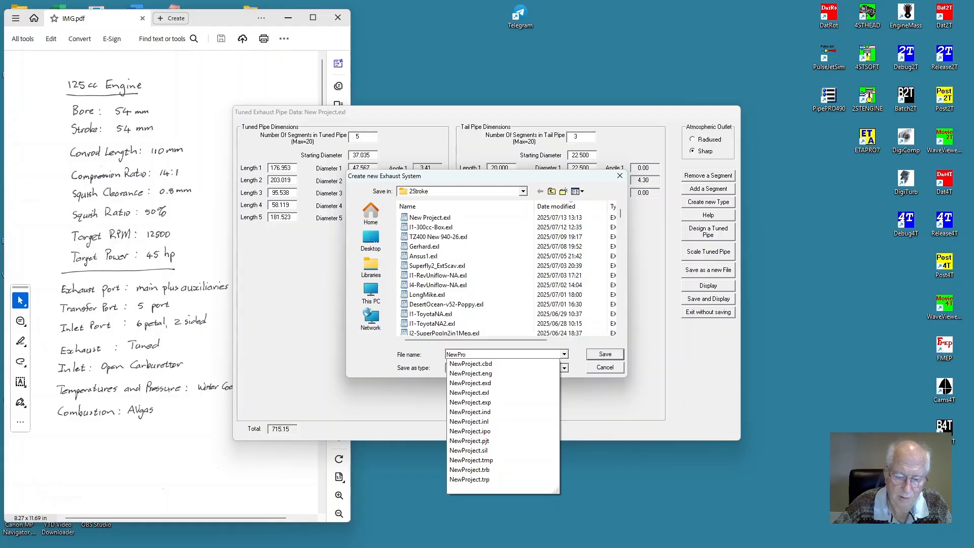
text(j-Hi)
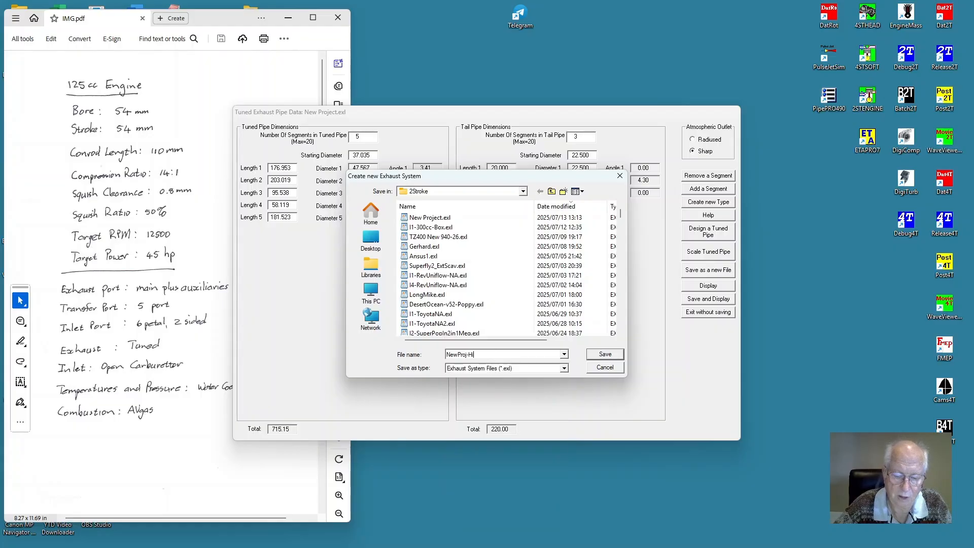
text(Perf)
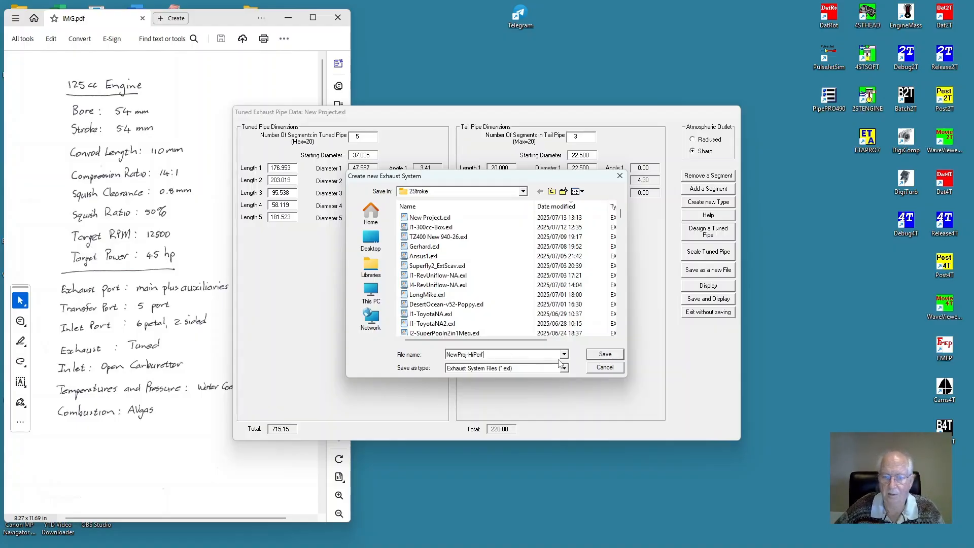
click(604, 358)
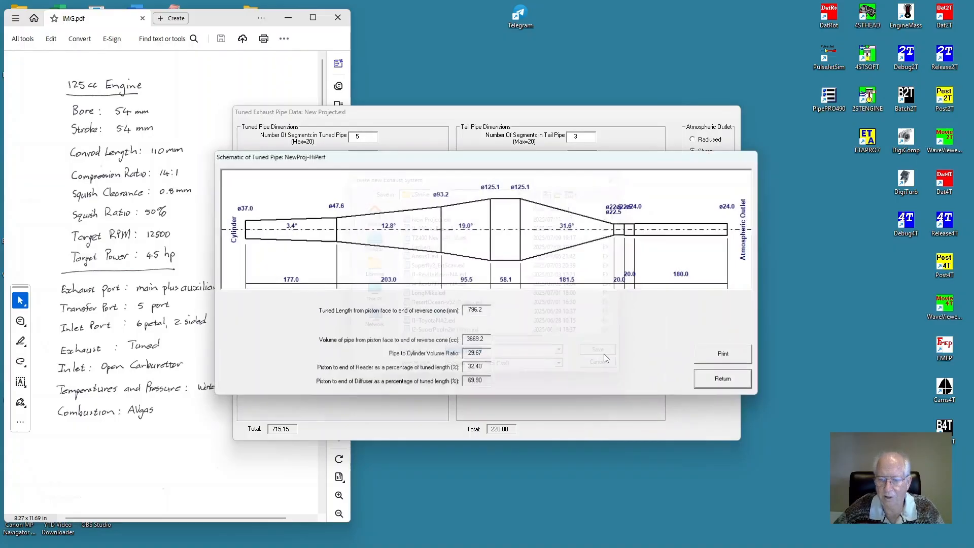
click(731, 381)
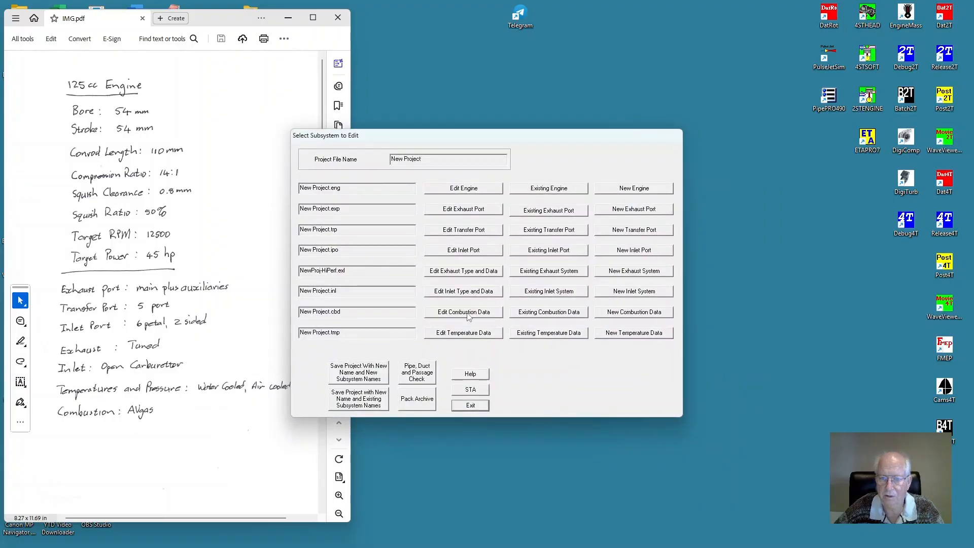
Design the tuned pipe with the Hi Performance technique and a manifold diameter coefficient of 1.1, and preview its schematic.
click(471, 272)
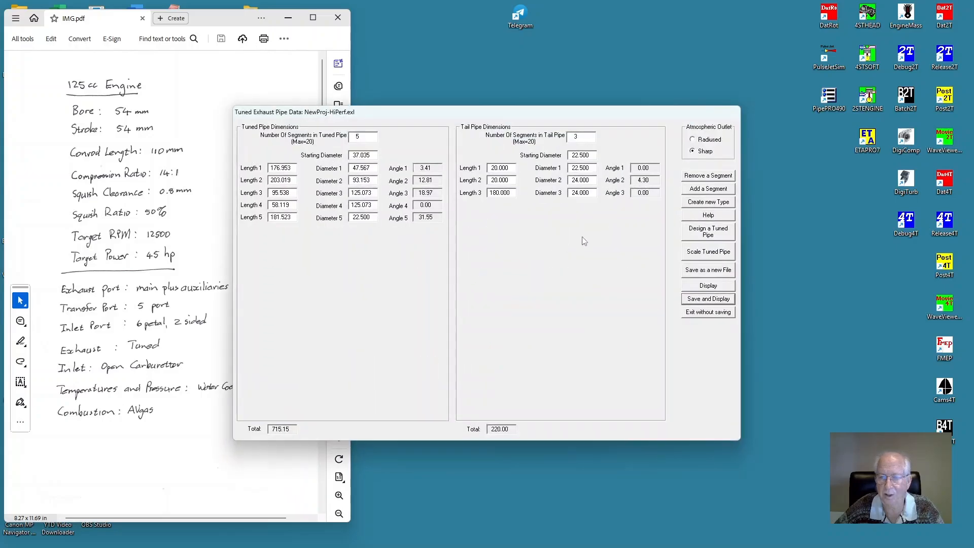
click(708, 232)
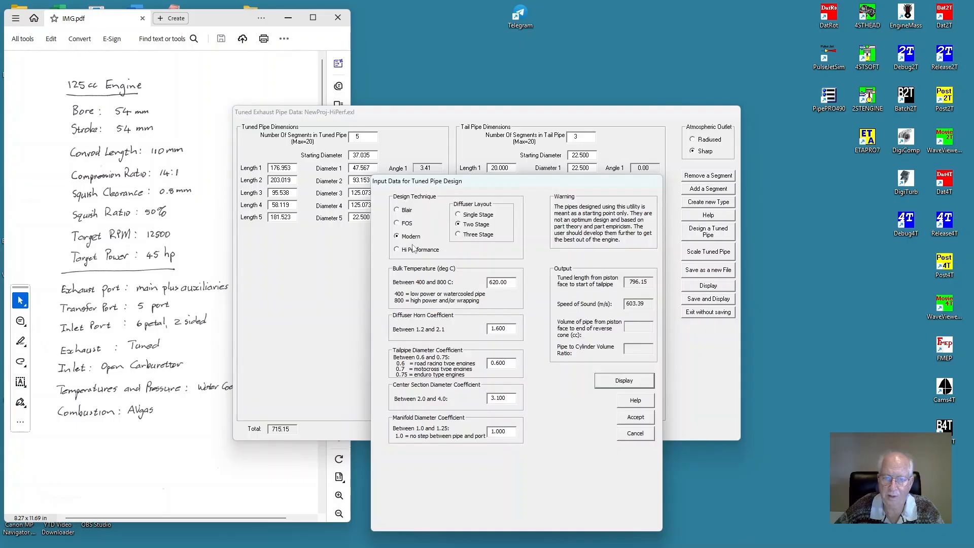
click(397, 250)
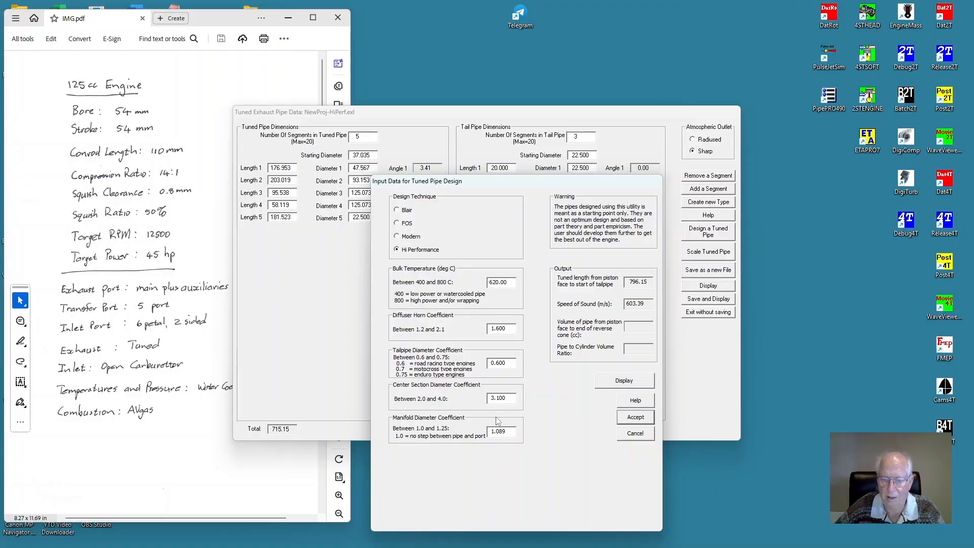
drag(507, 434, 498, 436)
text(1.1)
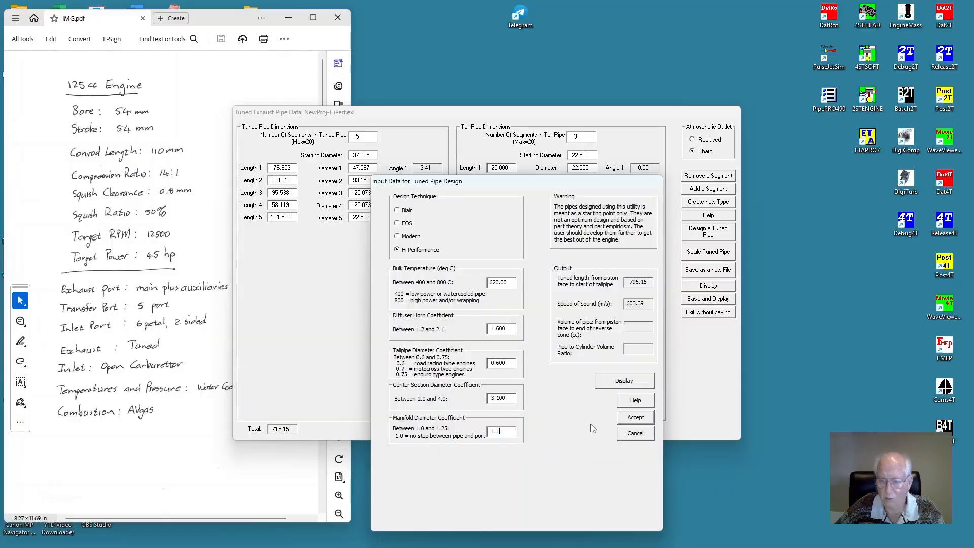
click(637, 381)
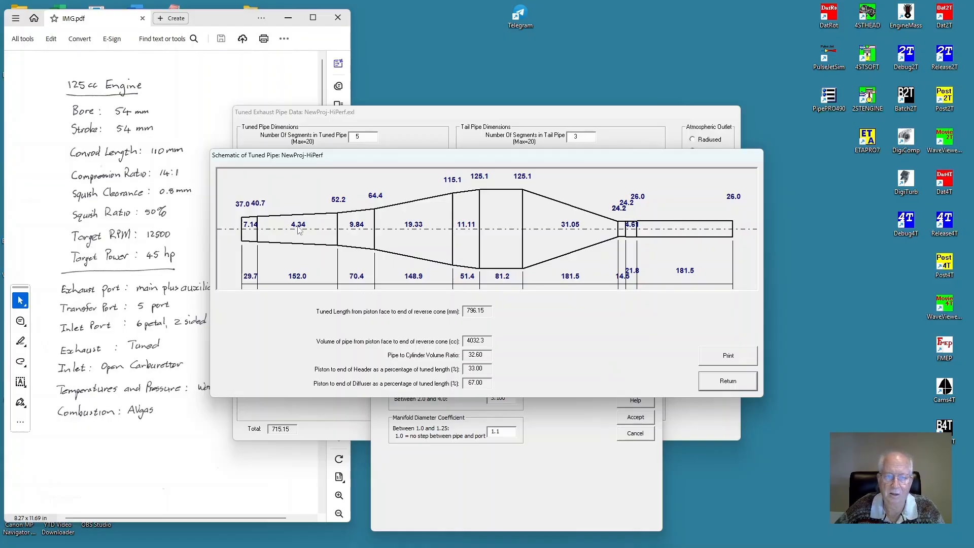
click(733, 385)
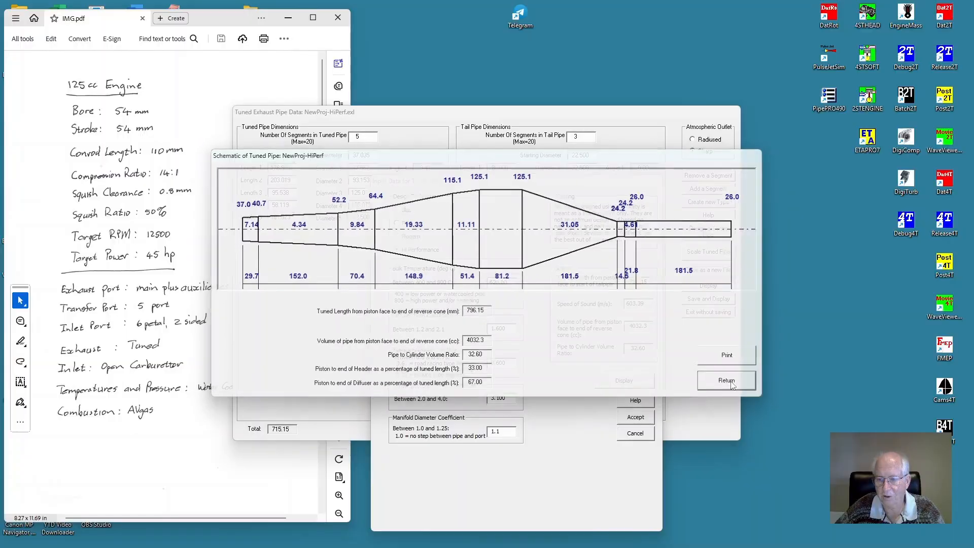
Set the diffuser horn coefficient to 1.7, preview the pipe schematic and accept the design.
click(501, 329)
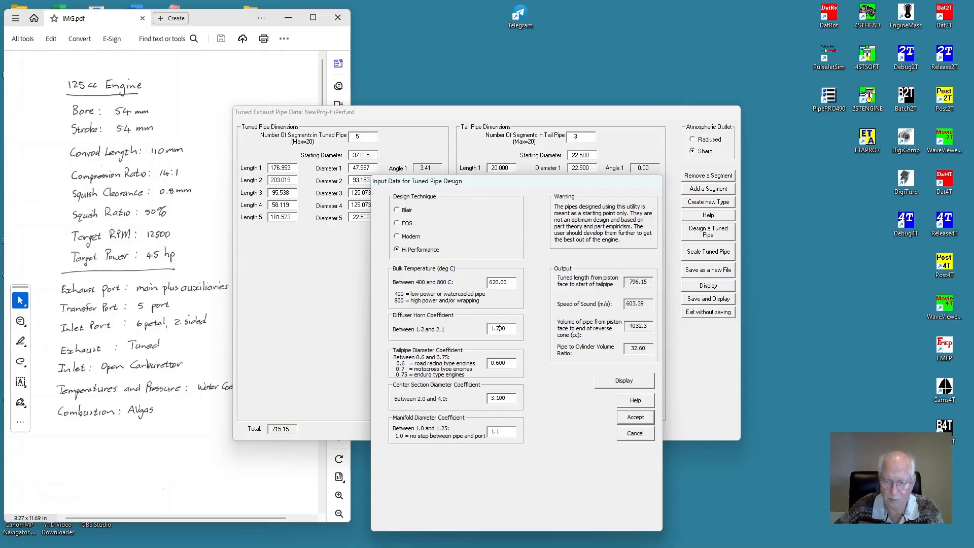
click(624, 380)
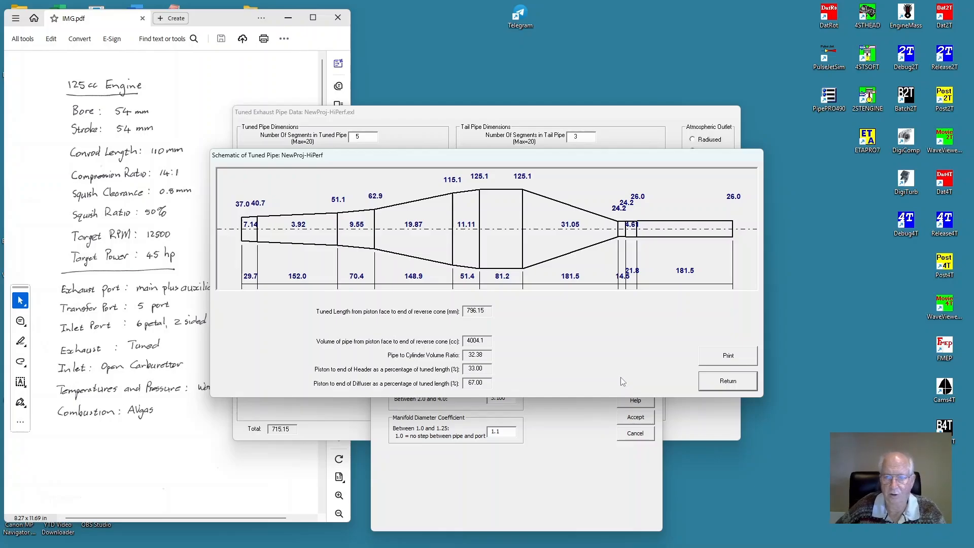
click(740, 383)
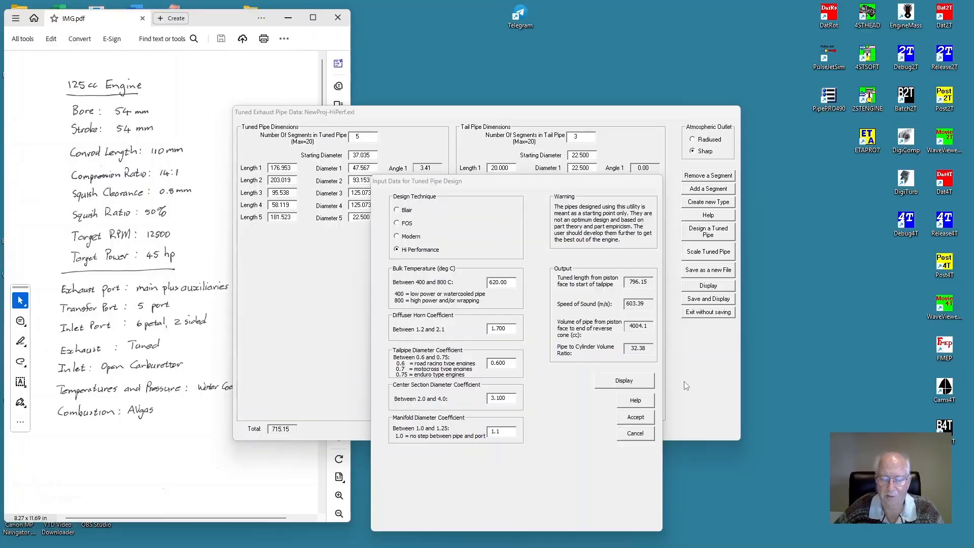
click(641, 422)
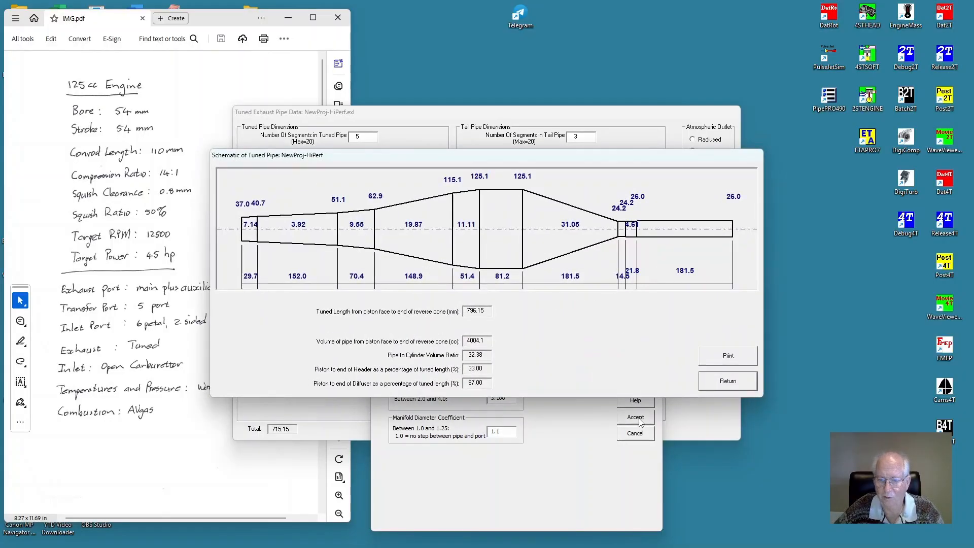
click(725, 382)
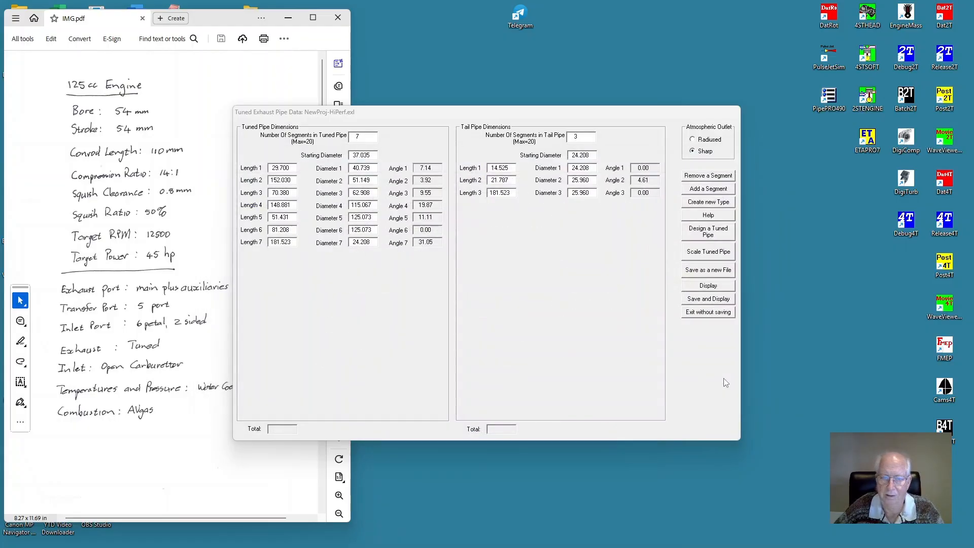
Save the new tuned pipe dimensions with their schematic displayed, and exit Dat2T.
click(712, 301)
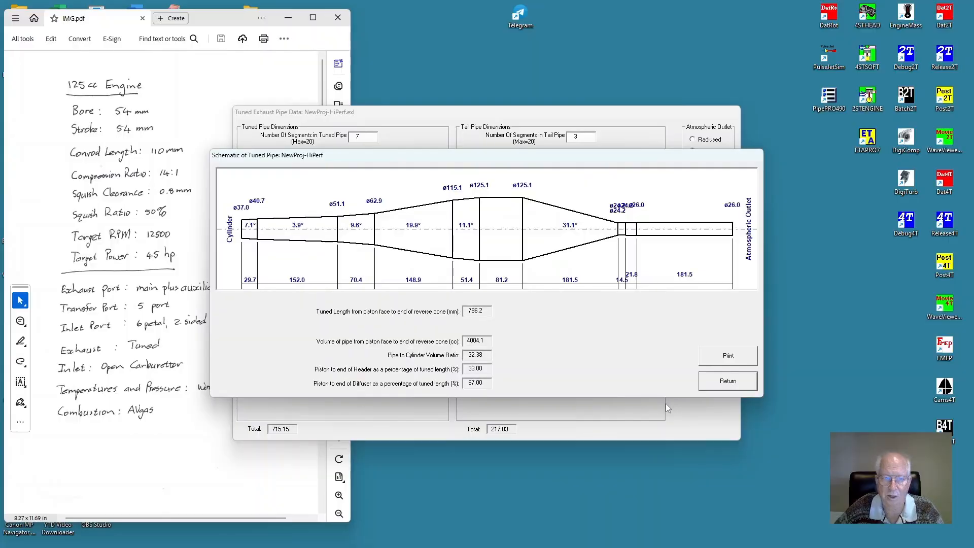
click(746, 383)
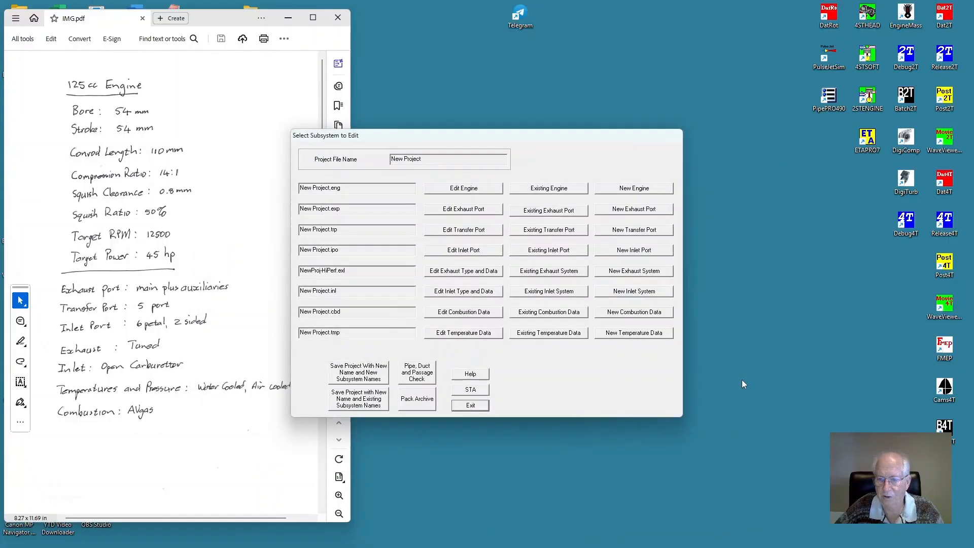
click(471, 406)
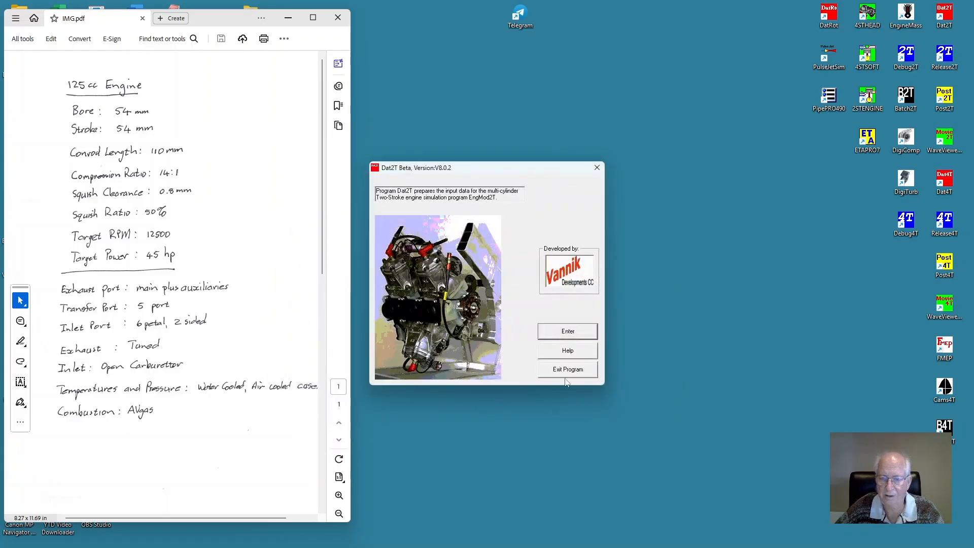
click(566, 370)
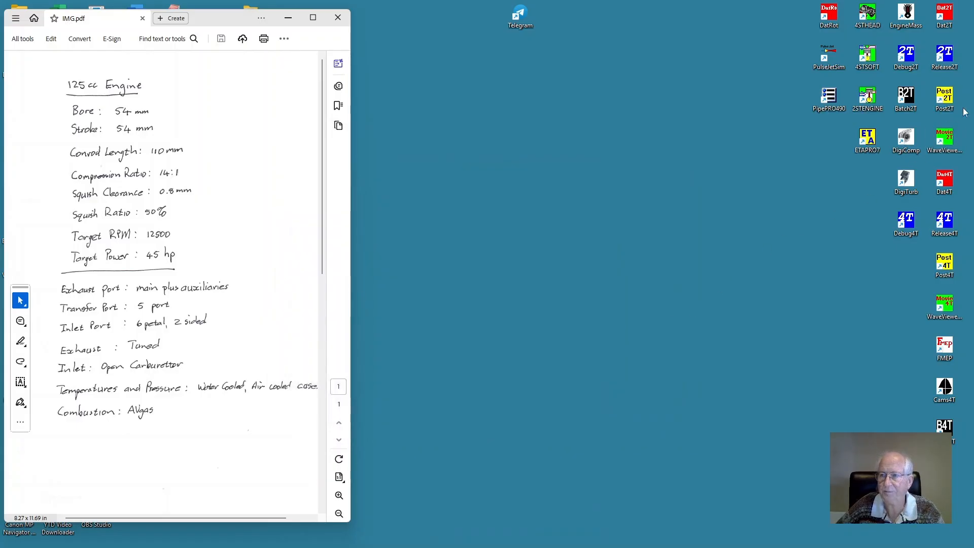
Start EngMod2T with the previous project and configure an individual run with graphics displayed and no new output file.
double_click(944, 57)
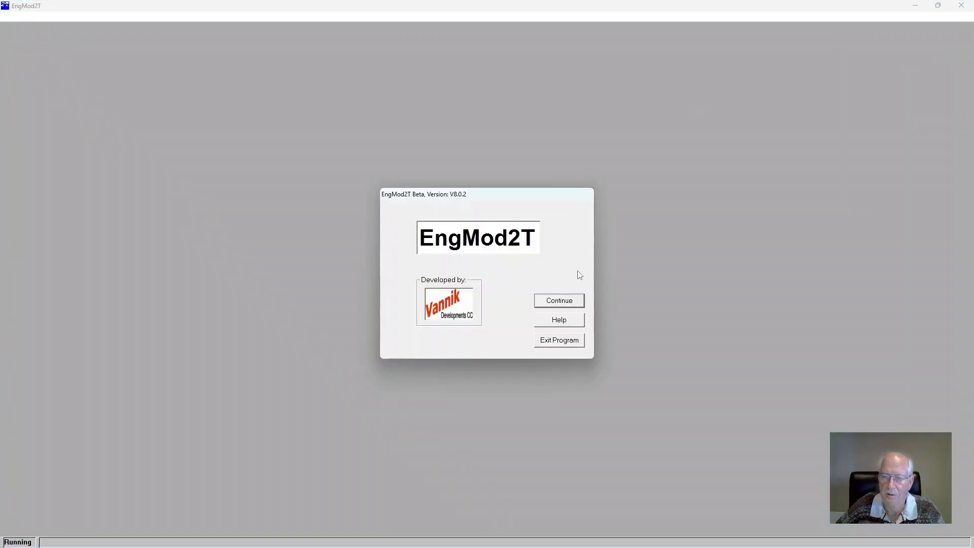
click(558, 302)
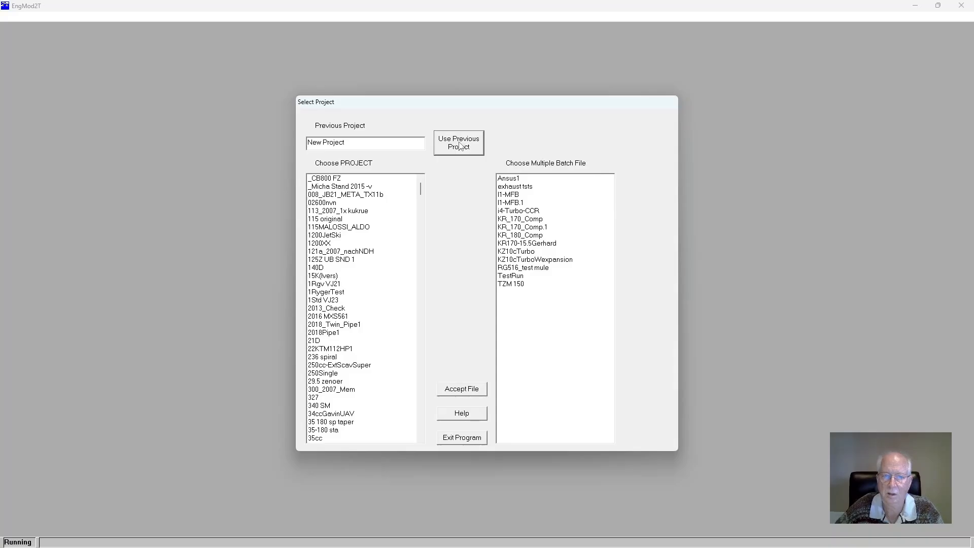
click(459, 146)
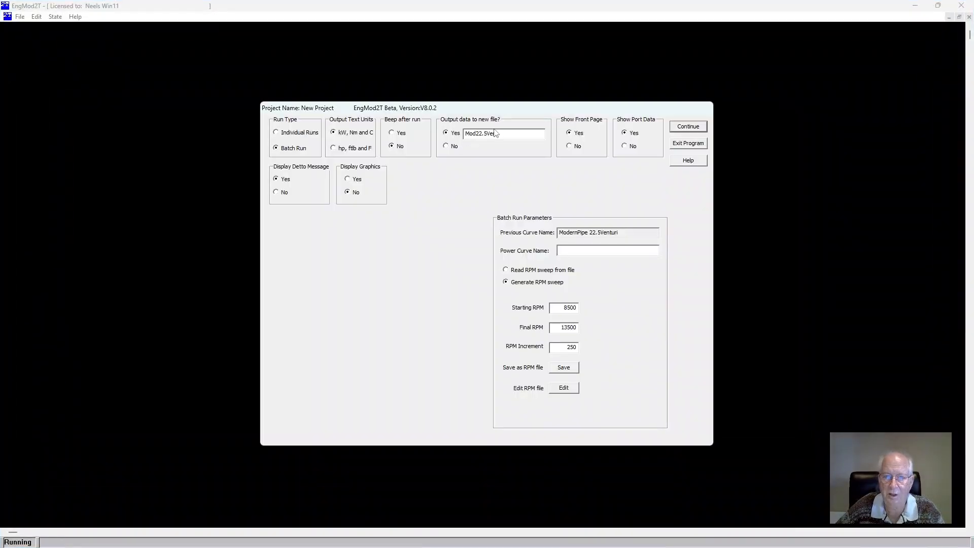
click(446, 147)
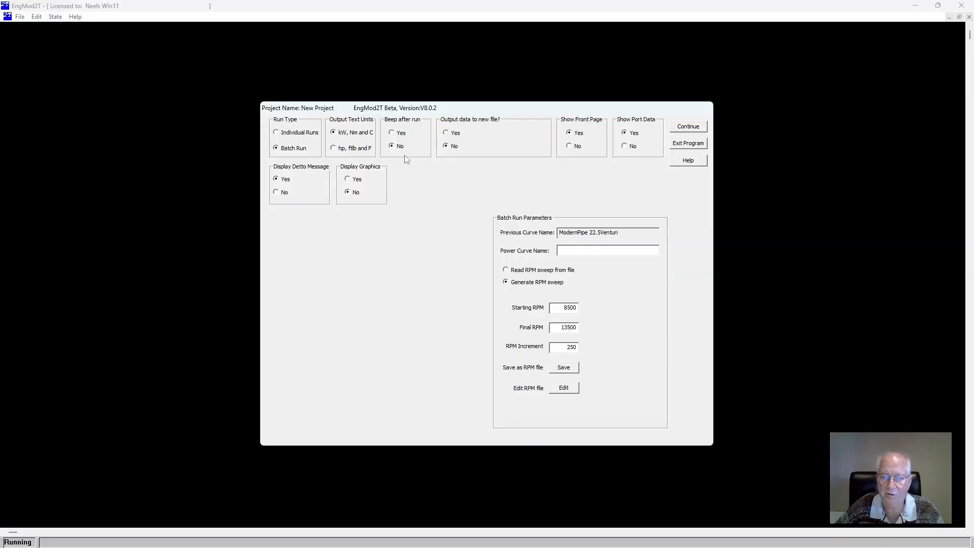
click(276, 133)
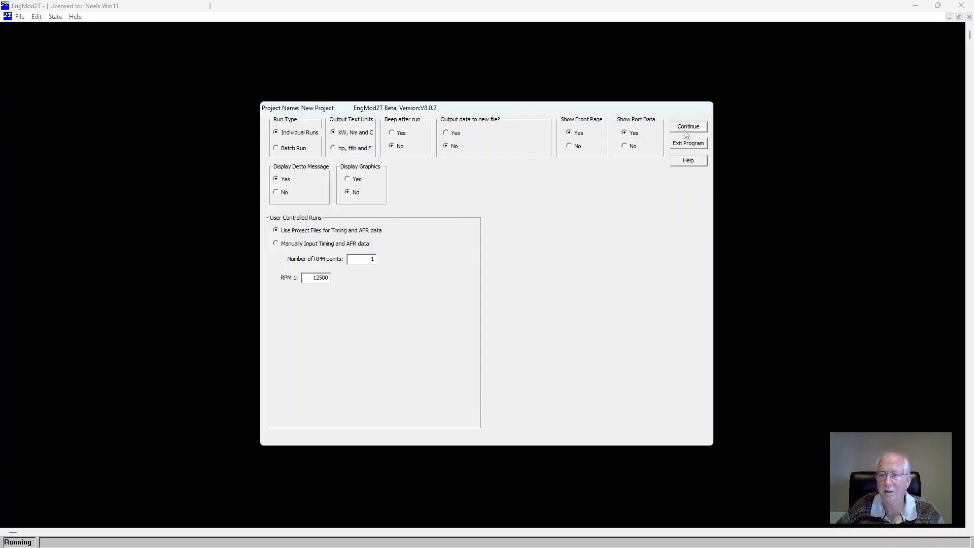
click(356, 179)
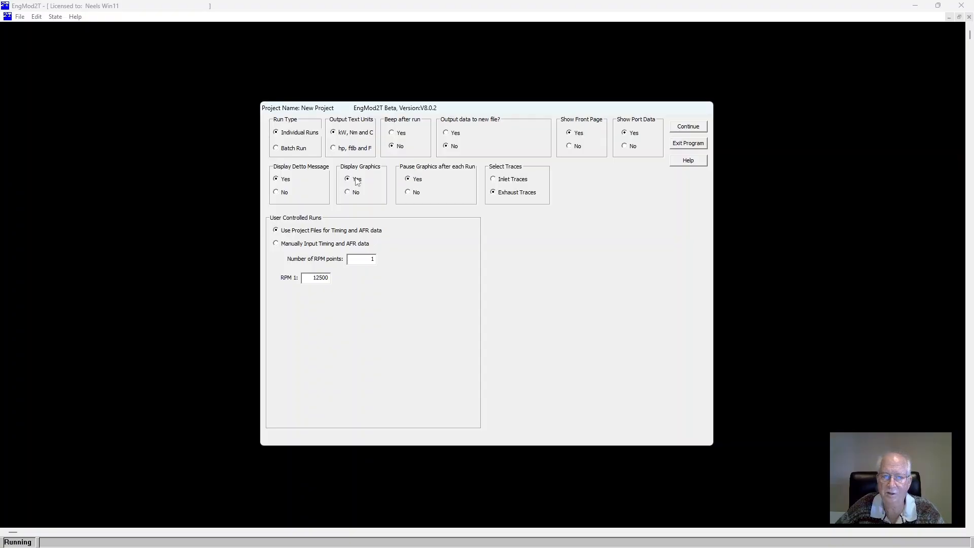
Run the individual simulation at 12500 rpm, review its pressure traces and results, and exit EngMod2T.
click(688, 127)
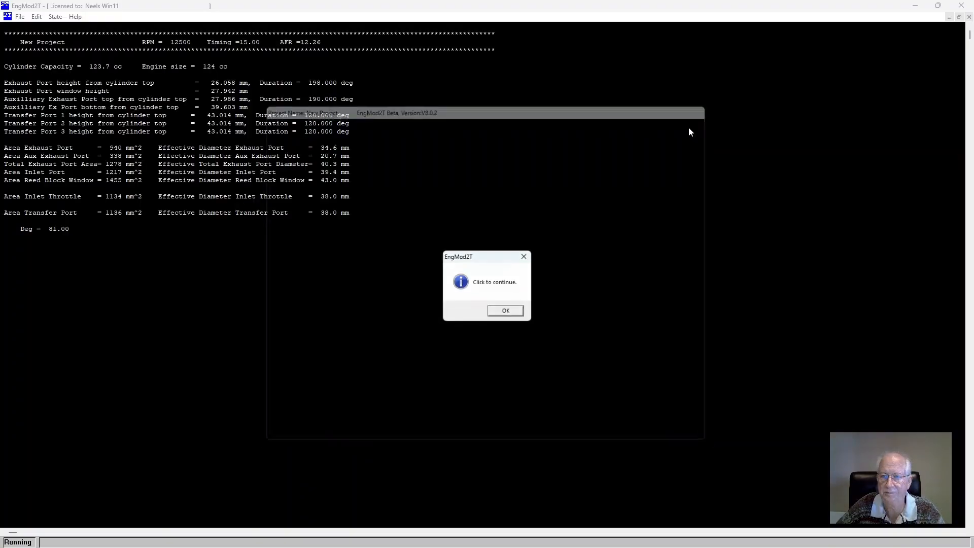
click(508, 313)
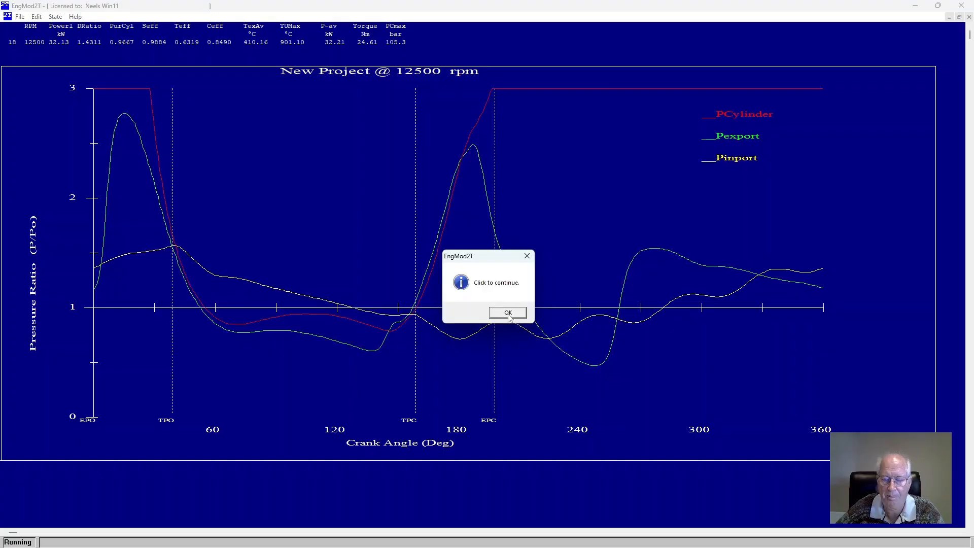
click(508, 315)
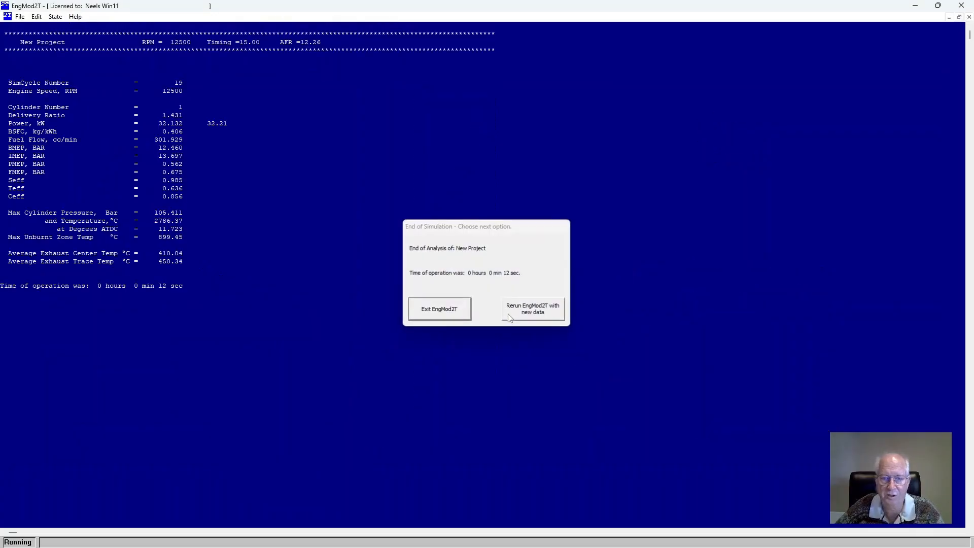
click(451, 309)
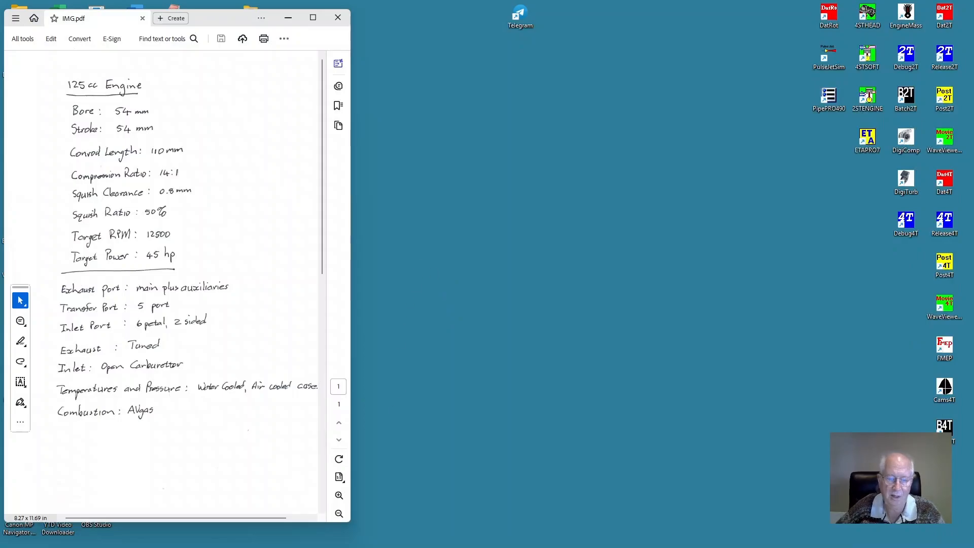
Restart EngMod2T with the previous project and configure a batch run without graphics, output file HiPerf and power curve name HiPerformance Pipe.
double_click(941, 57)
click(561, 302)
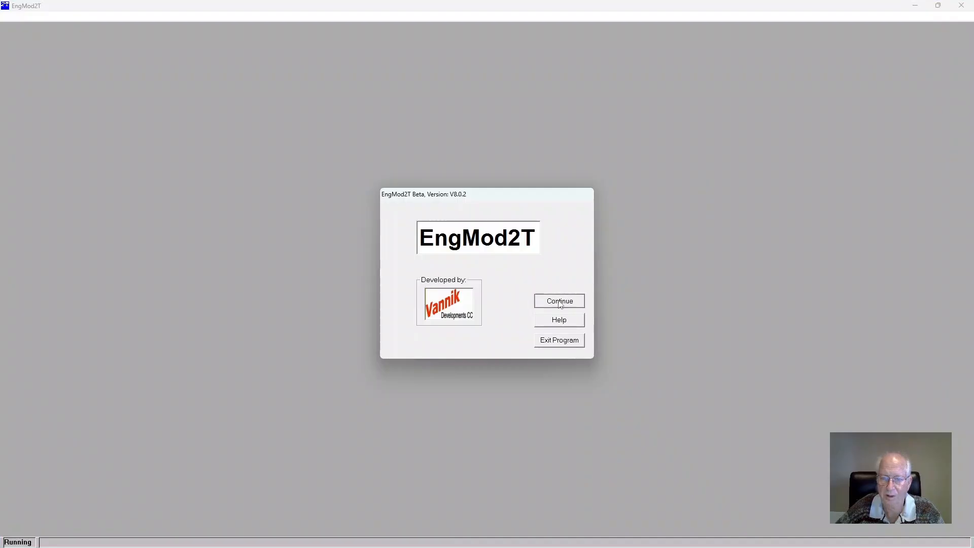
click(455, 146)
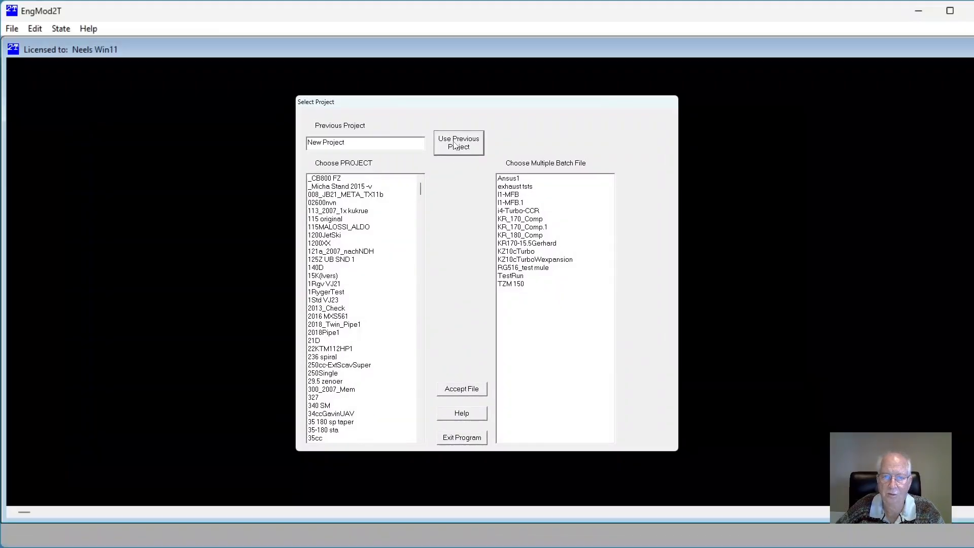
click(290, 149)
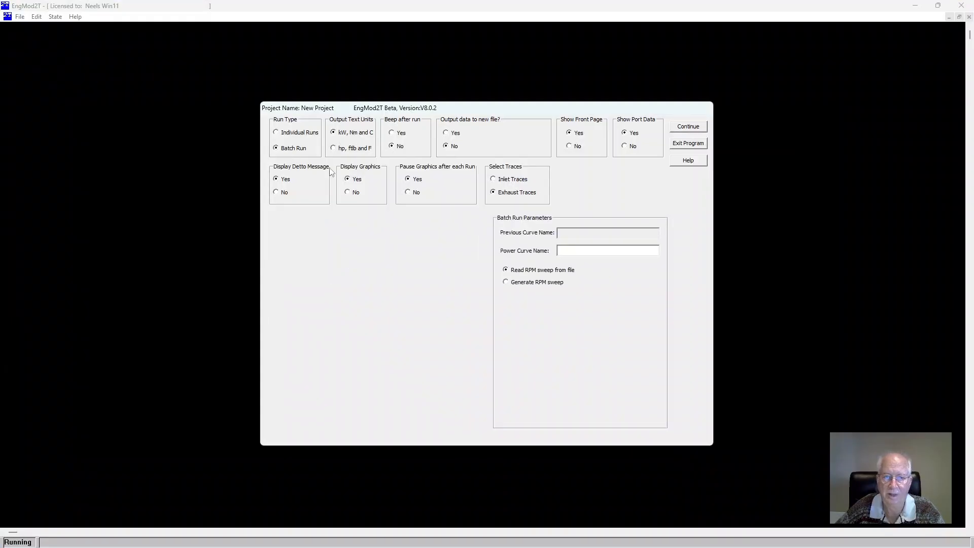
click(353, 193)
click(456, 133)
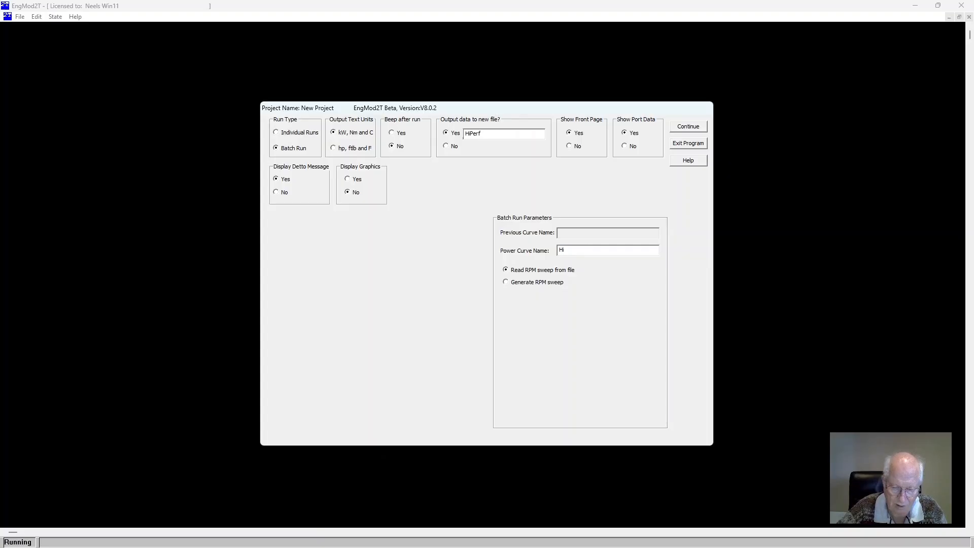
text(HiPerfor)
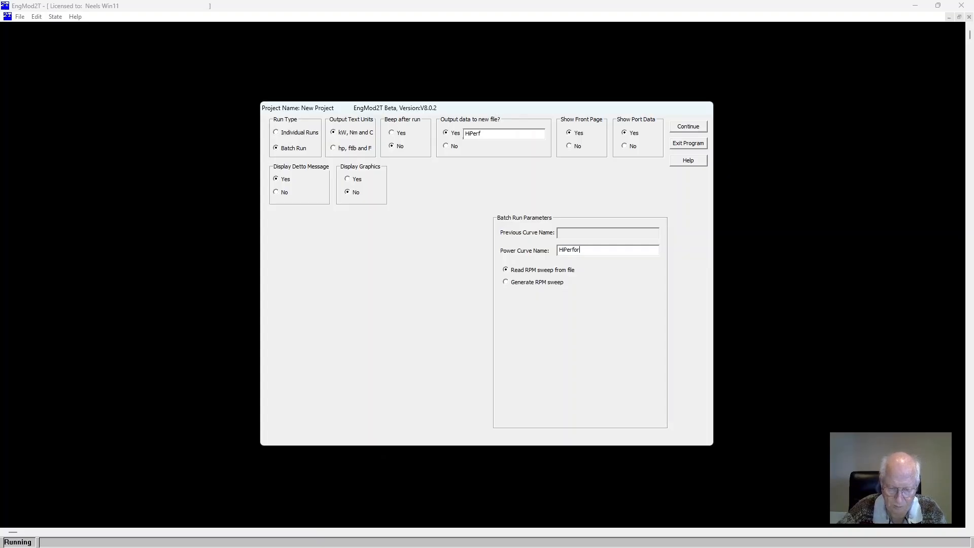
text(mance Pipe)
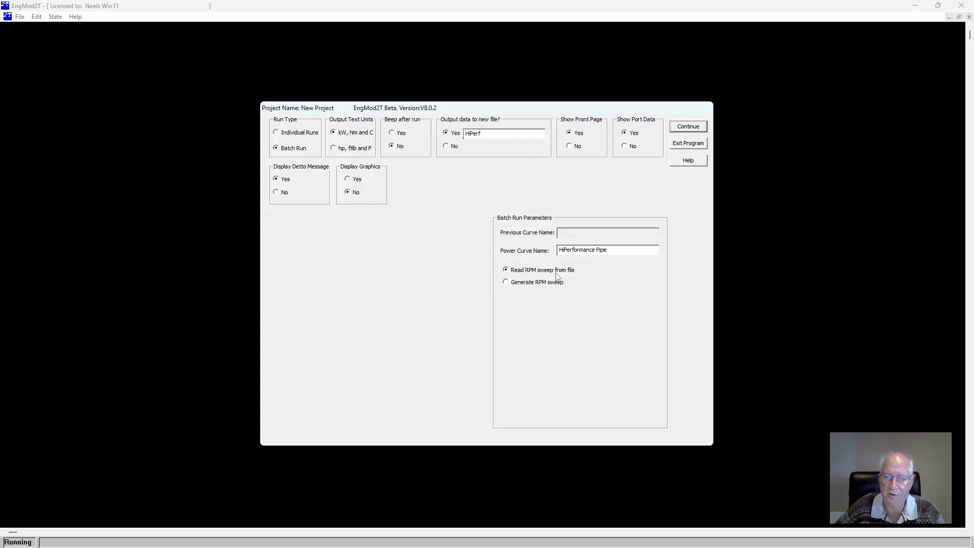
Use the RPM sweep read from file, check the values in the RPM file, and run the batch simulation.
click(537, 273)
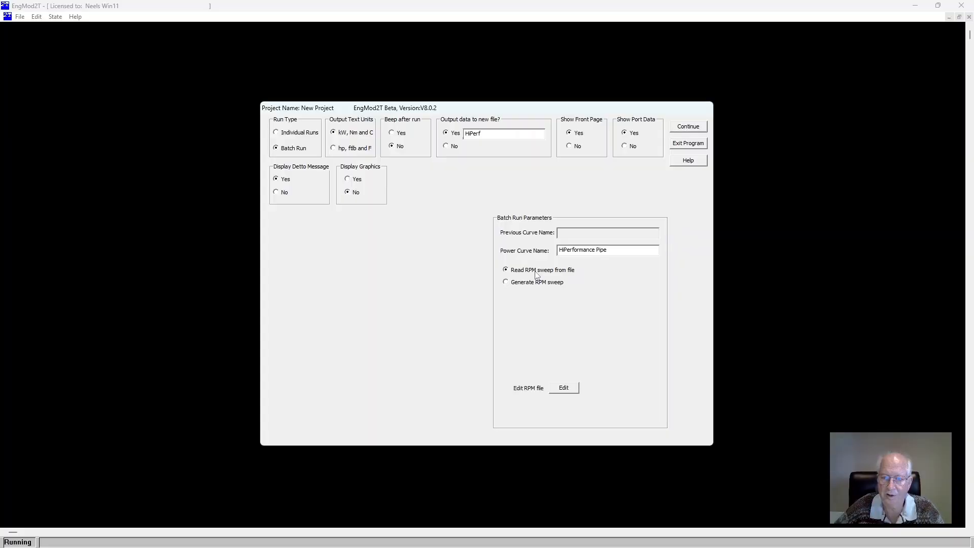
click(564, 387)
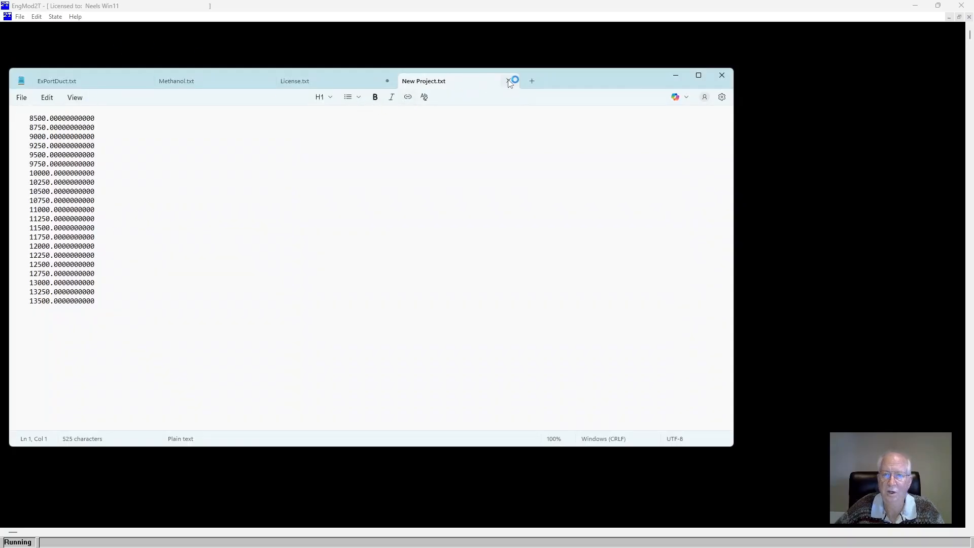
click(508, 81)
click(725, 77)
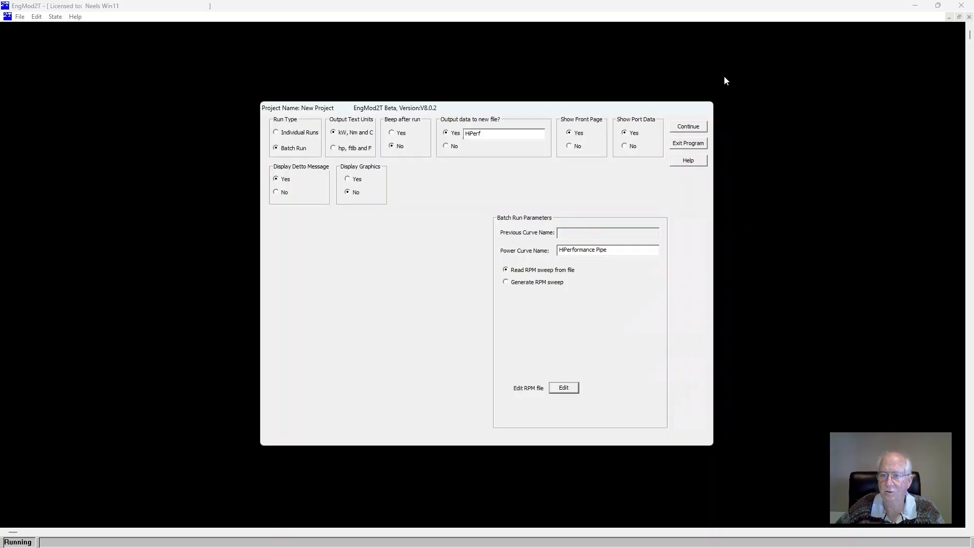
click(691, 127)
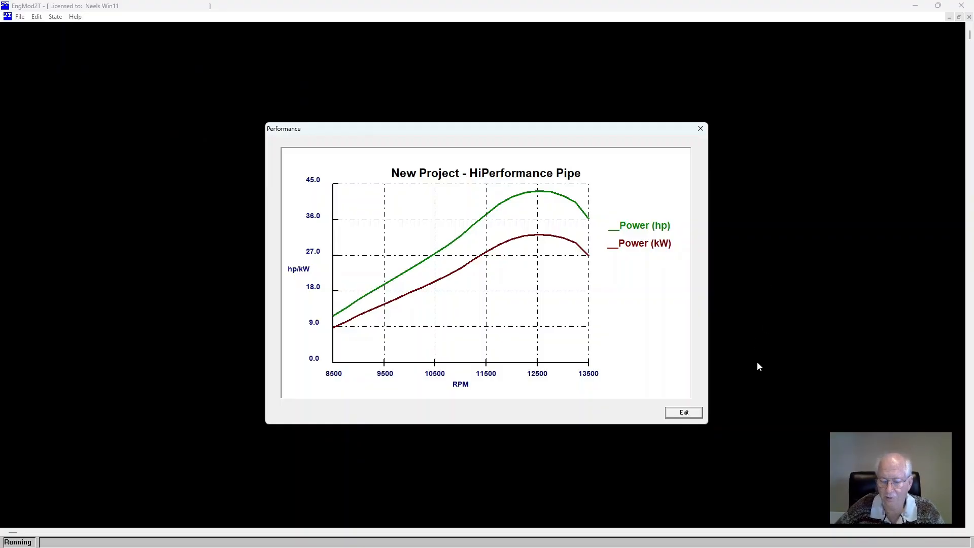
Close the HiPerformance Pipe power plot, exit EngMod2T, and open New Project's exhaust type and data in Dat2T.
click(684, 412)
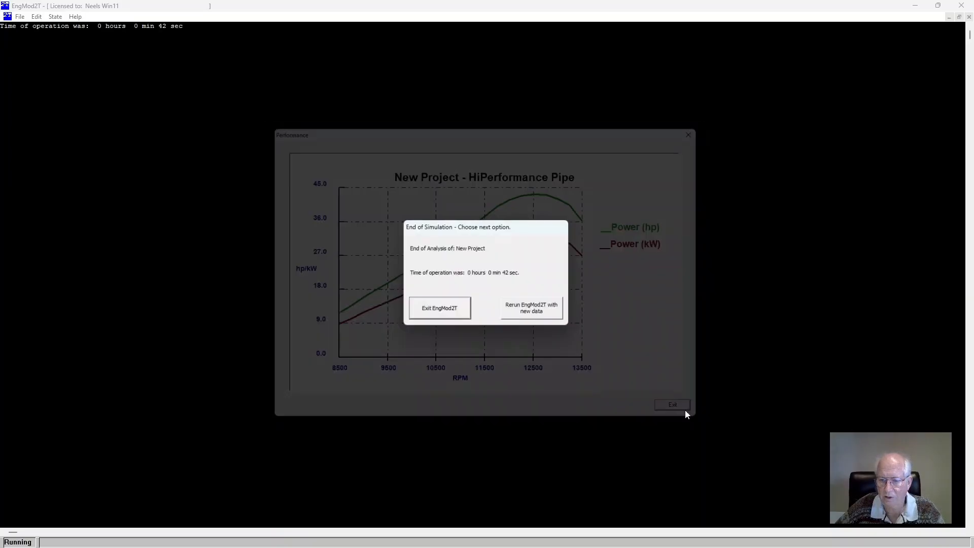
click(434, 314)
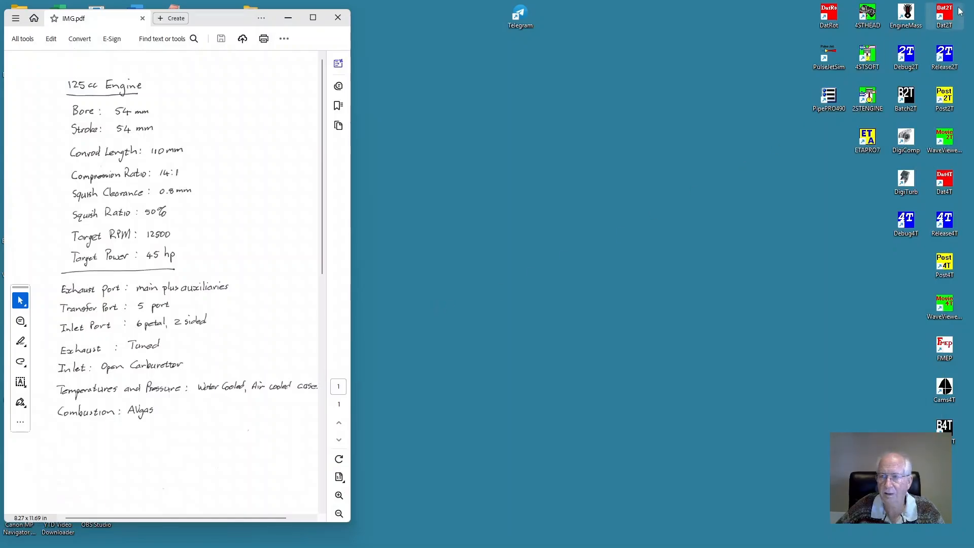
double_click(938, 17)
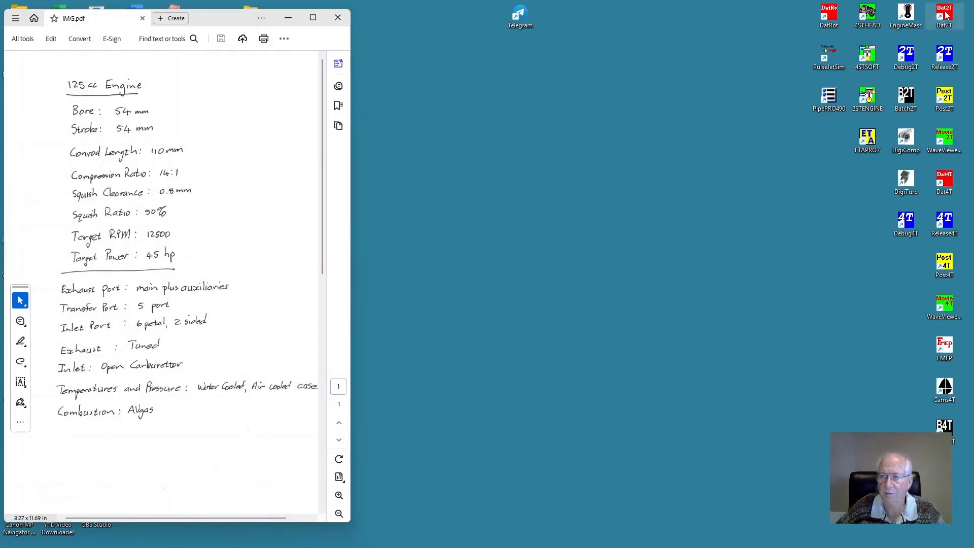
click(566, 333)
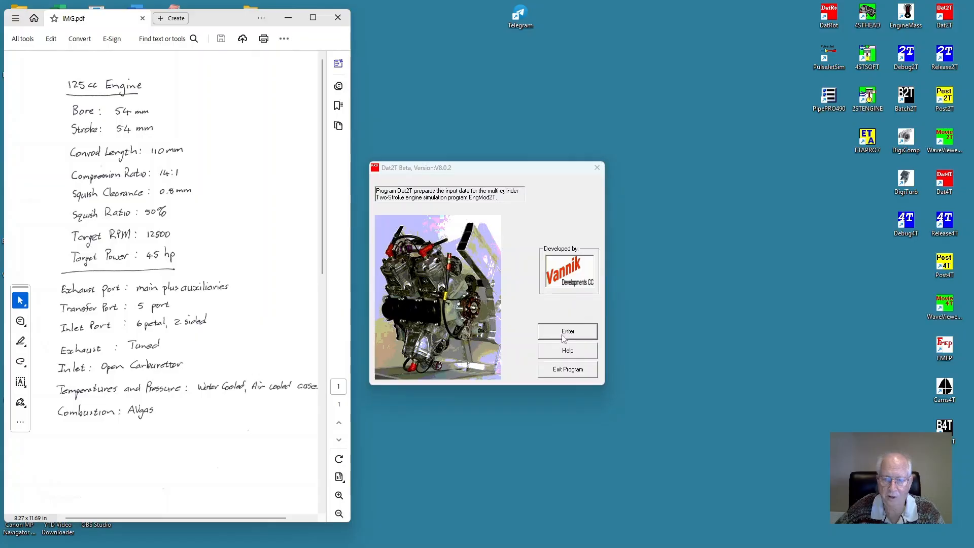
click(634, 375)
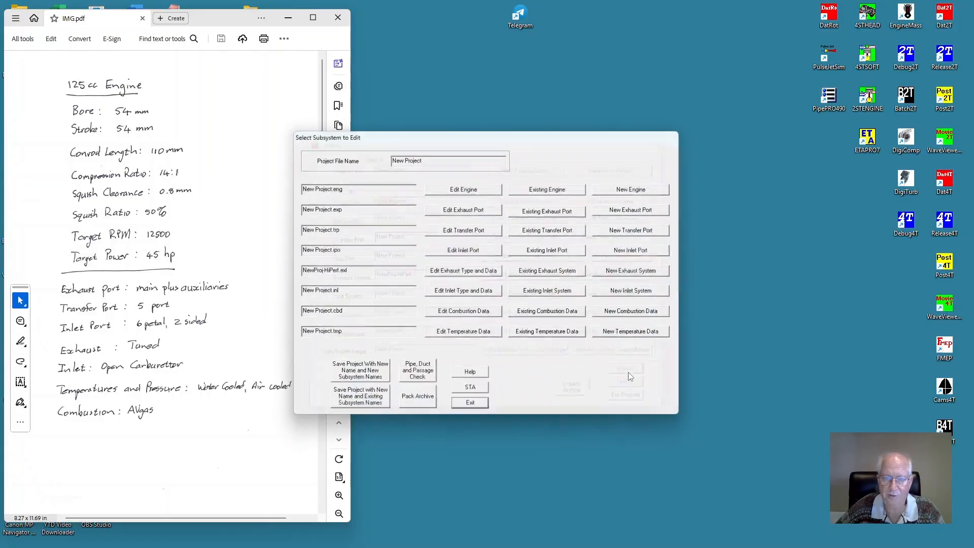
click(461, 272)
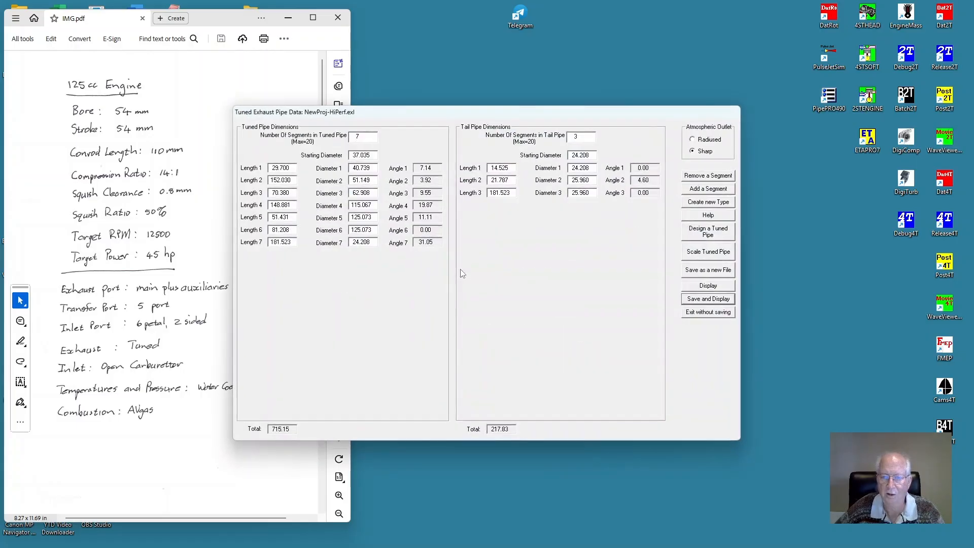
Set the tail pipe's starting diameter and Diameter 1 and the tuned pipe's Diameter 7 to 23.5, save and display the pipe, and exit Dat2T.
double_click(579, 155)
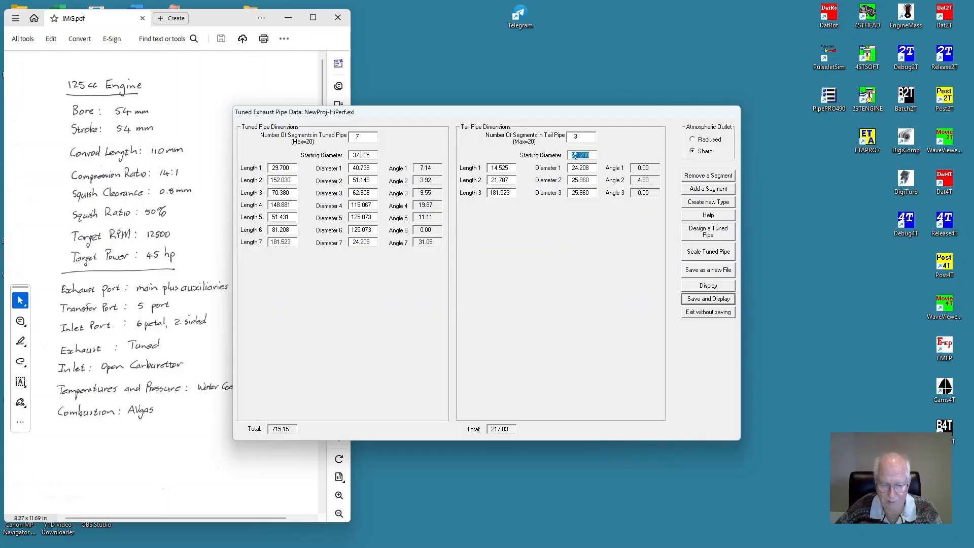
text(23.5)
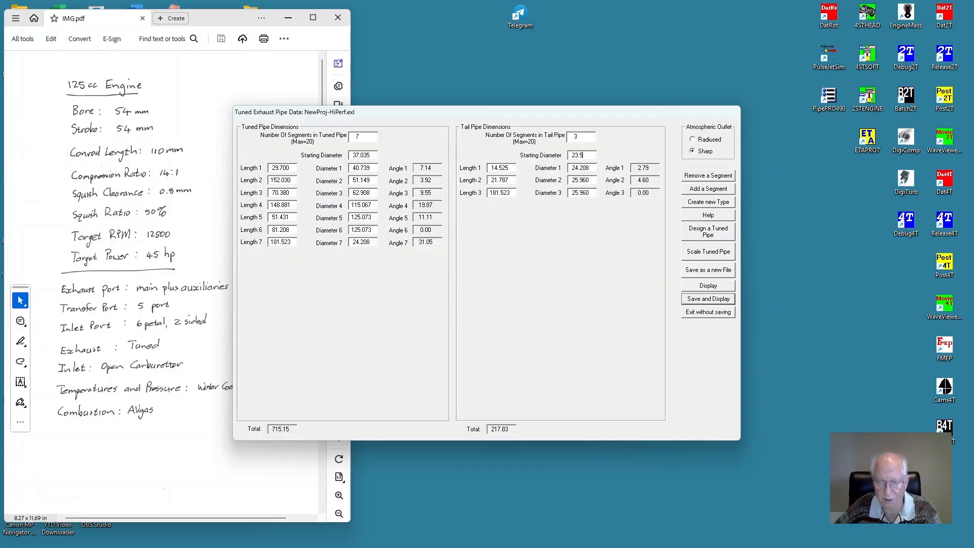
double_click(583, 169)
text(23.5)
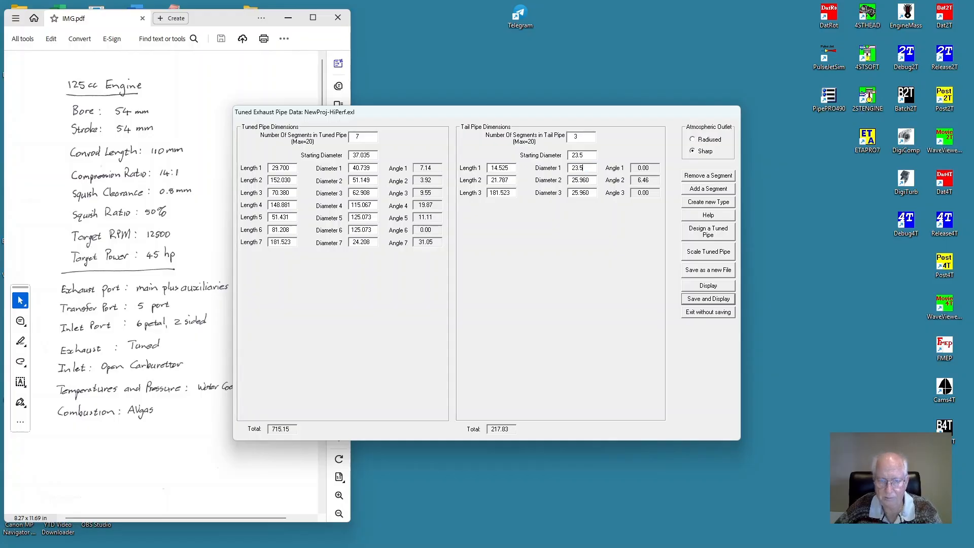
double_click(364, 243)
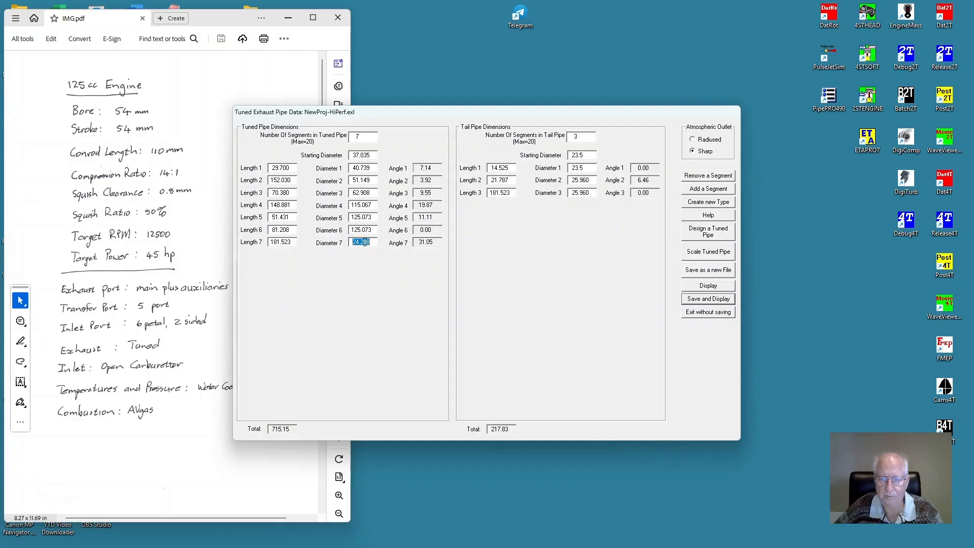
text(23.5)
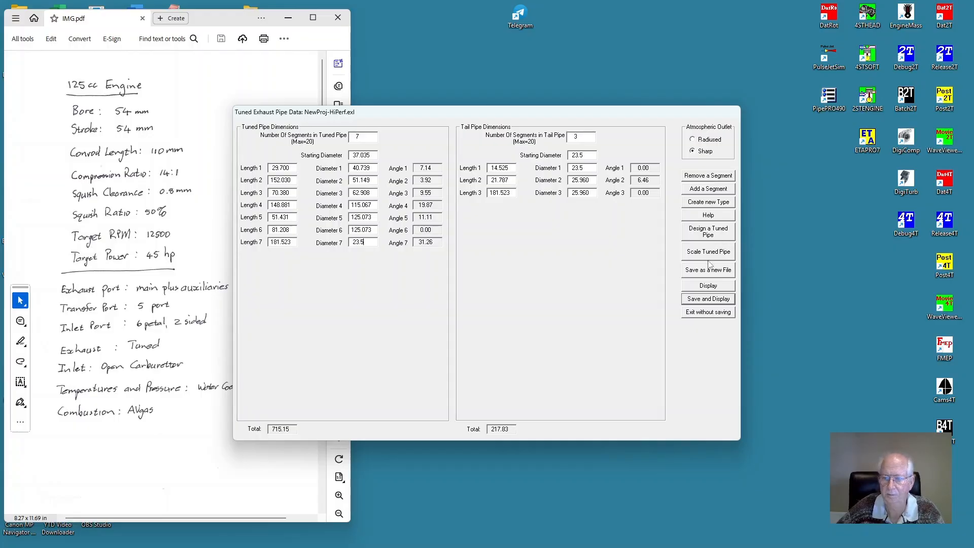
click(708, 299)
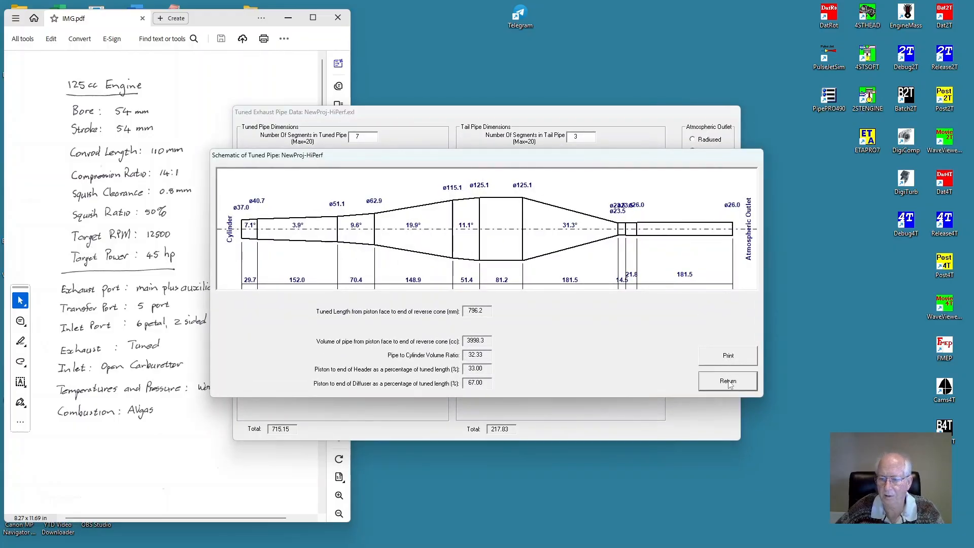
click(730, 383)
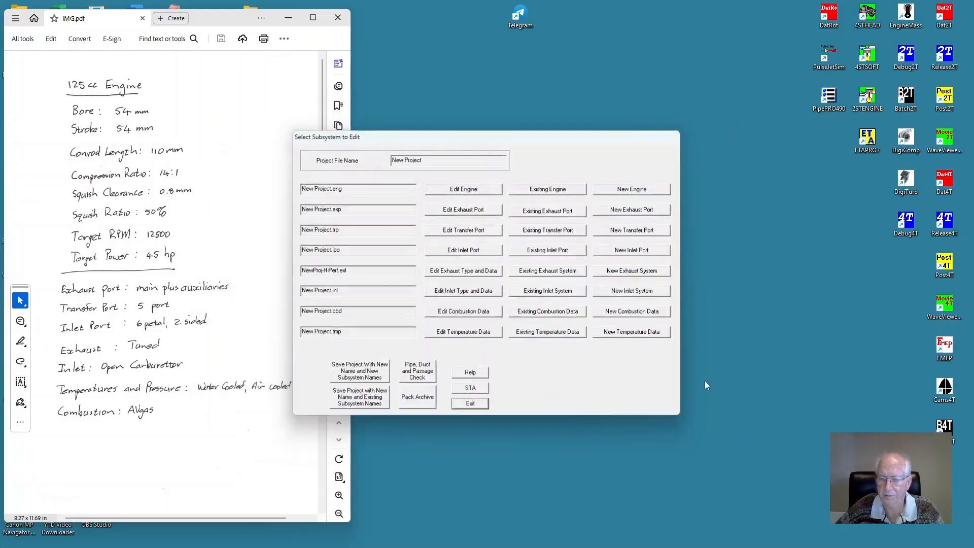
click(470, 403)
click(572, 369)
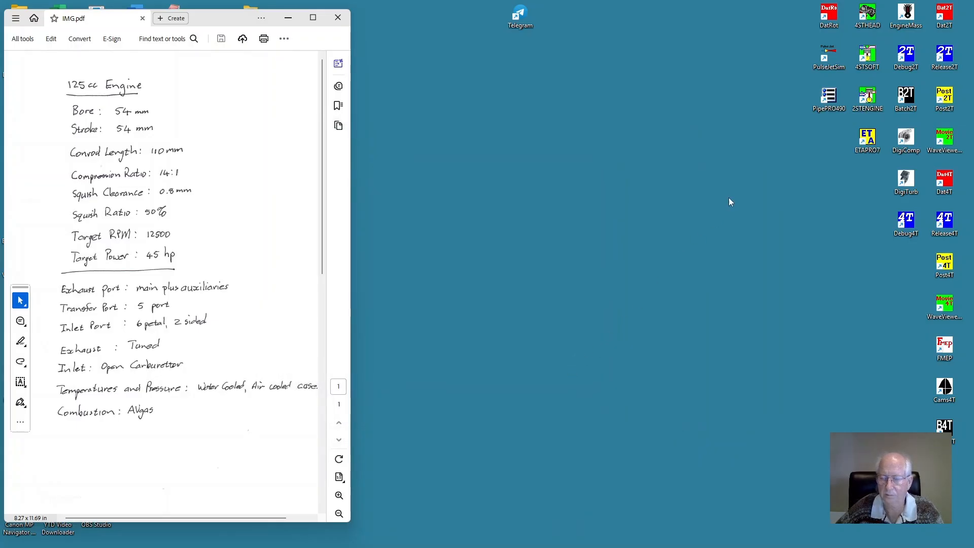
Start EngMod2T with the previous project, run the batch simulation with power curve name HiPerf Venturi-23.5, and exit after viewing the power plot.
double_click(942, 63)
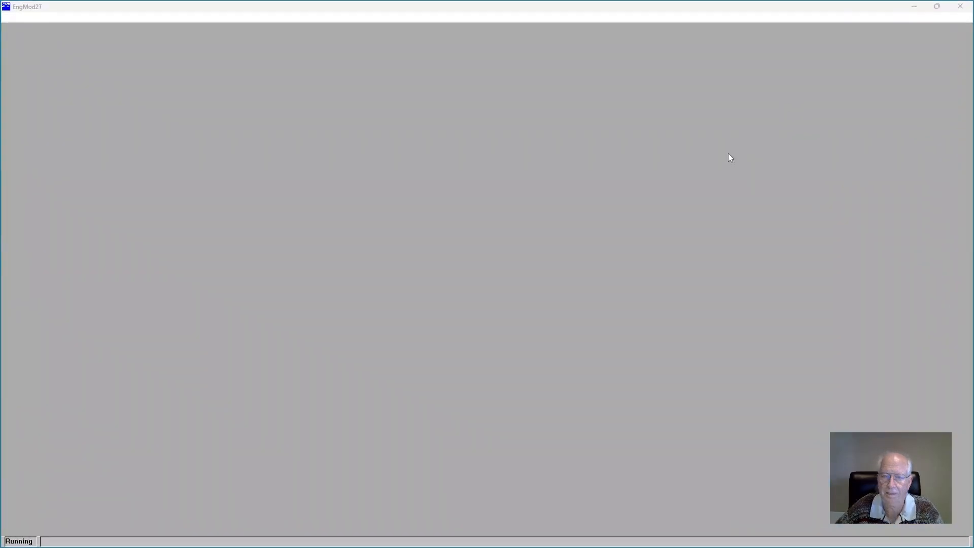
click(562, 300)
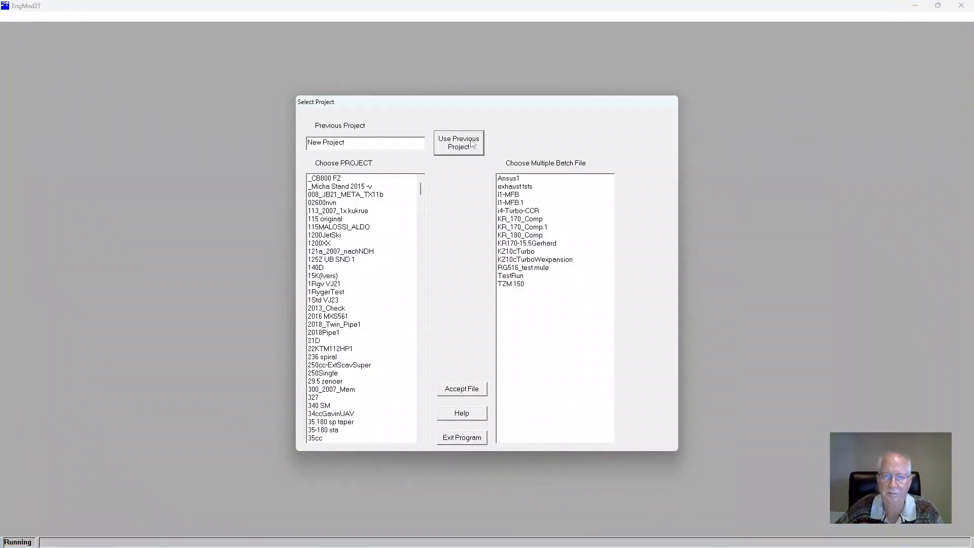
click(473, 144)
click(596, 249)
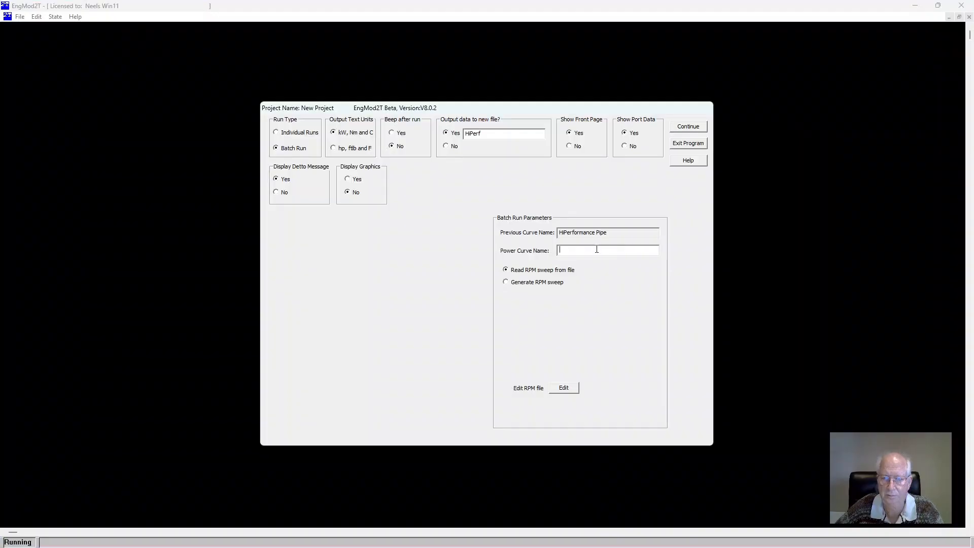
text(HiPerf Venturi-23.5)
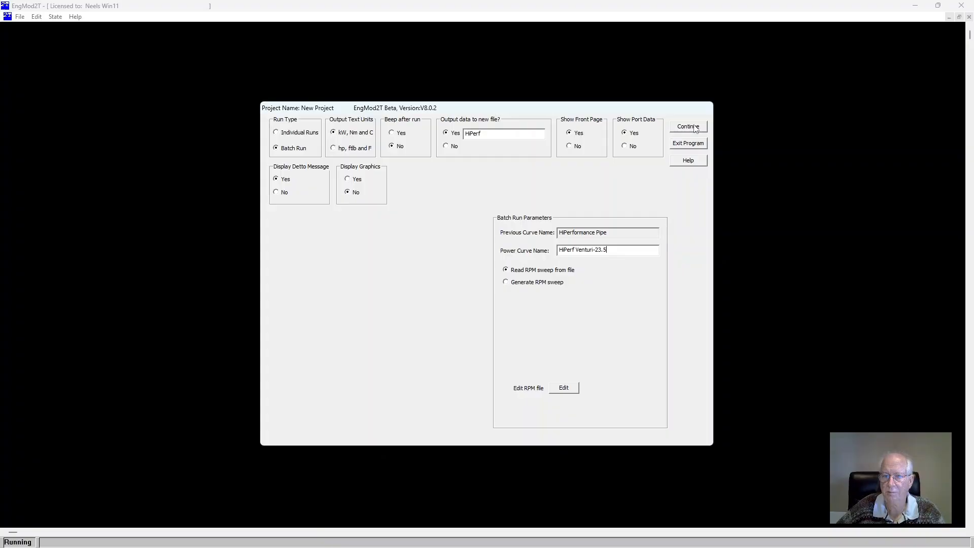
click(695, 128)
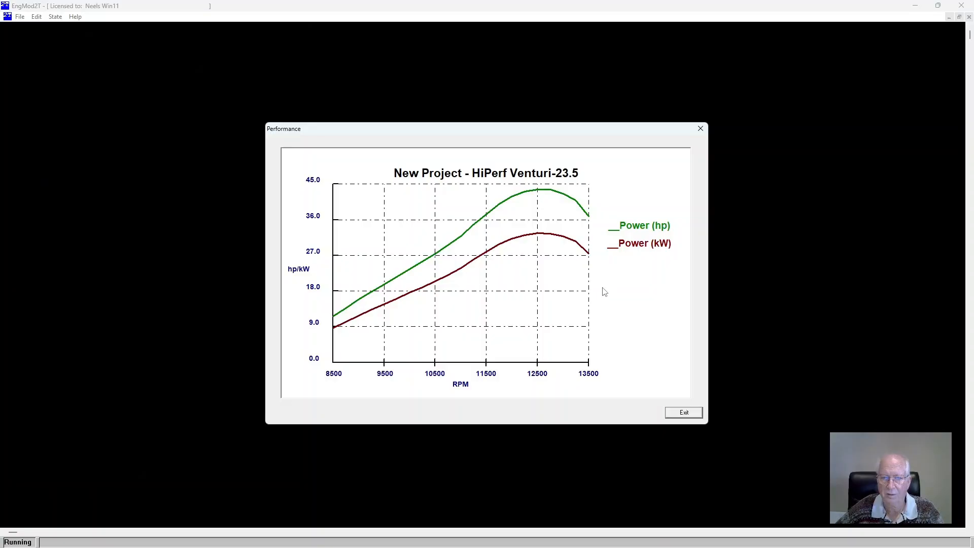
click(684, 413)
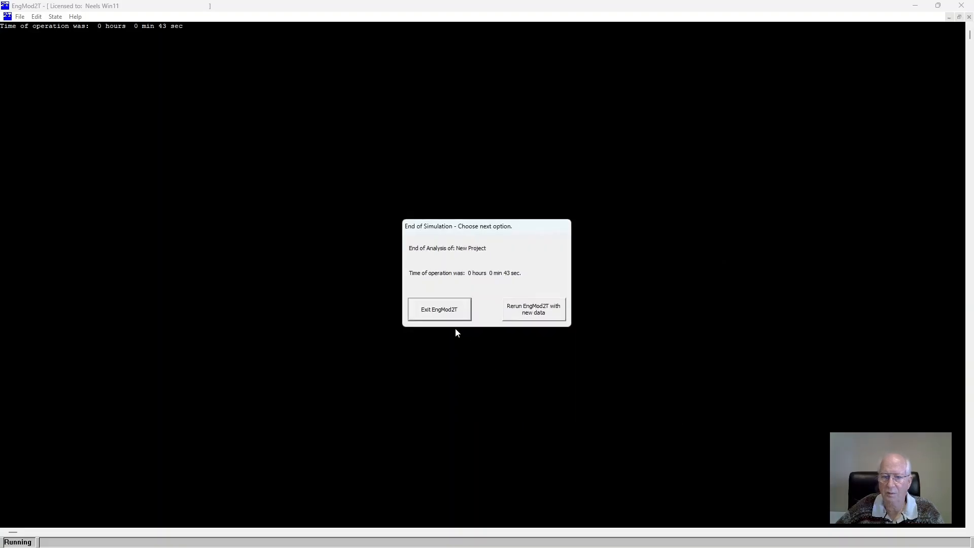
click(440, 311)
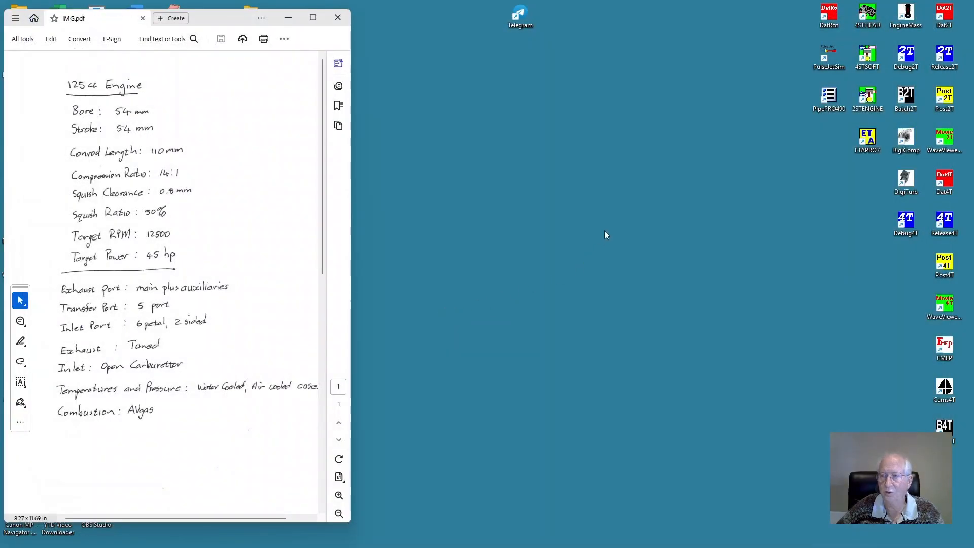
Start Post2T and load the detonation file New Project.det from the New Project folder for performance and efficiency plots.
double_click(946, 98)
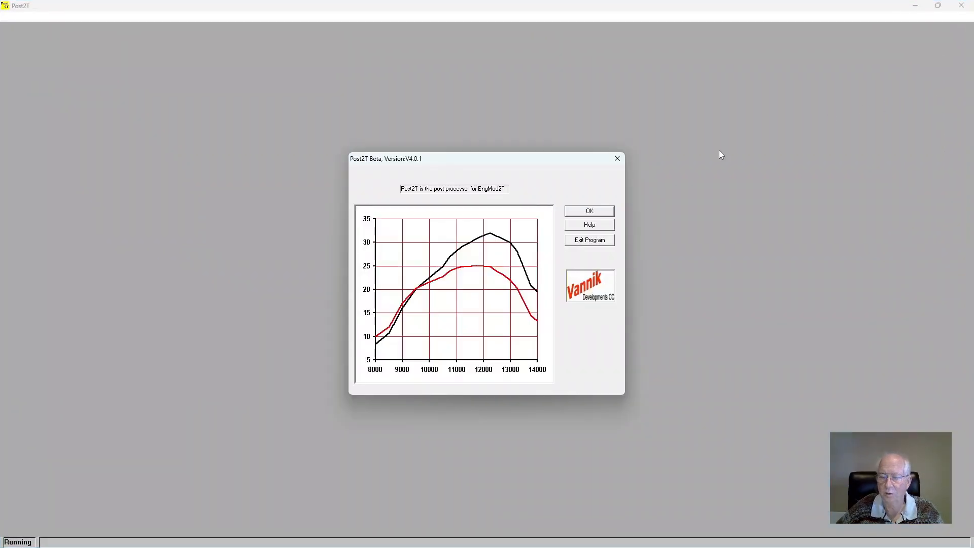
click(589, 209)
click(38, 17)
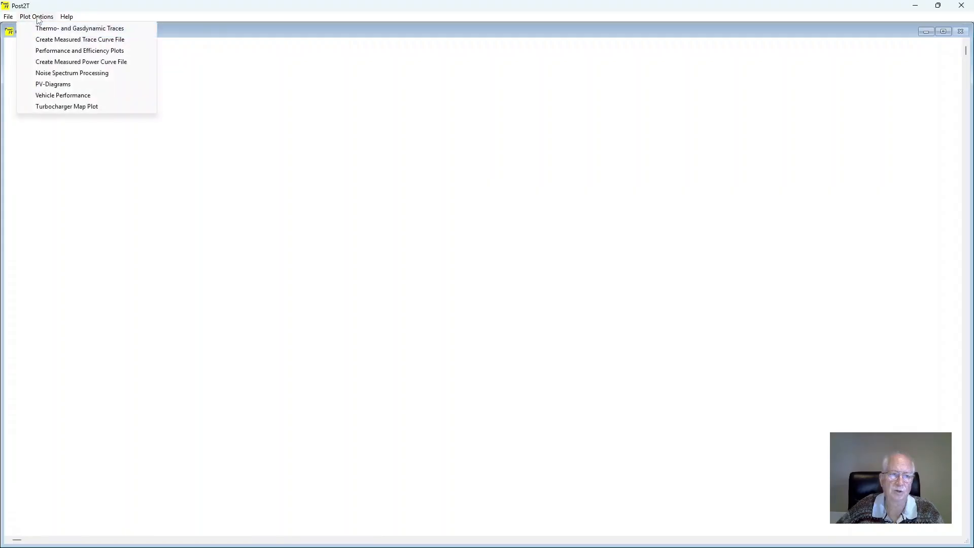
click(101, 49)
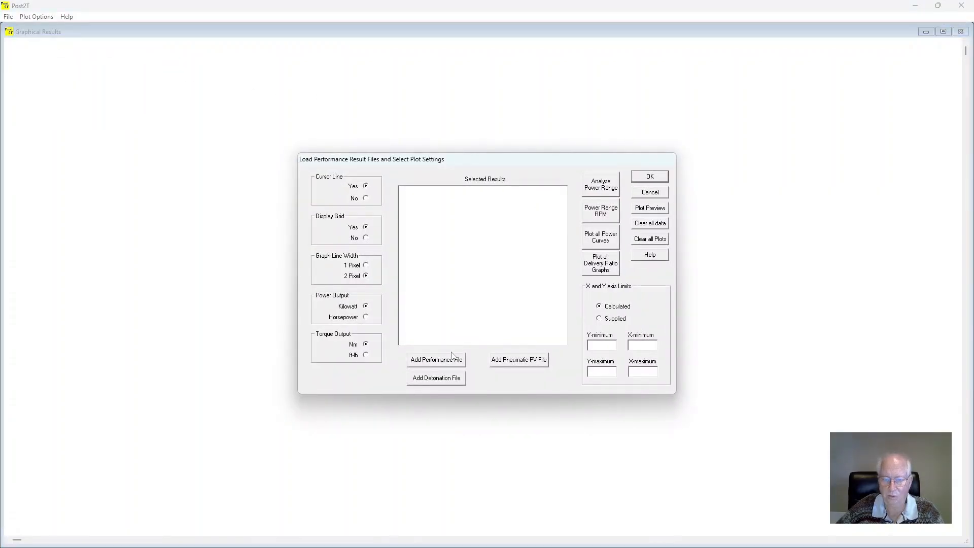
click(429, 379)
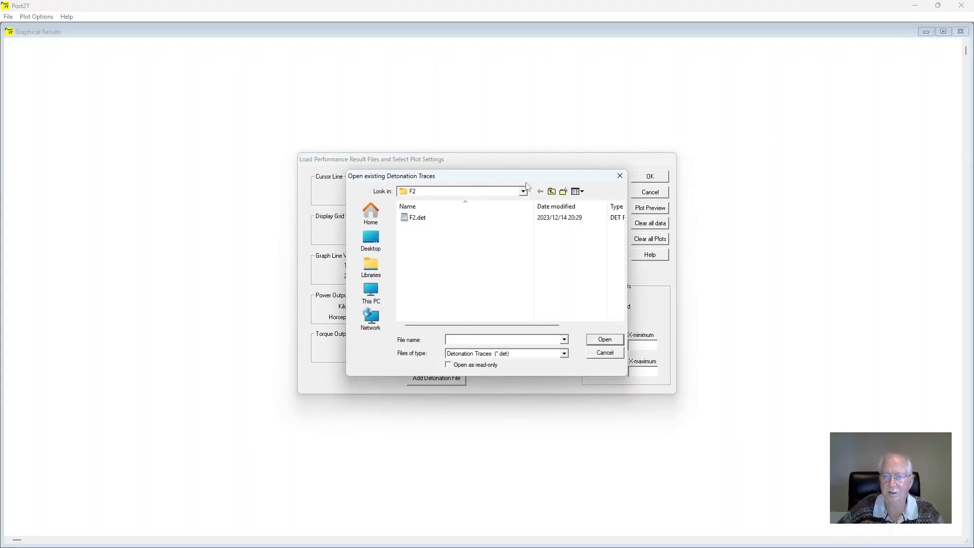
click(551, 192)
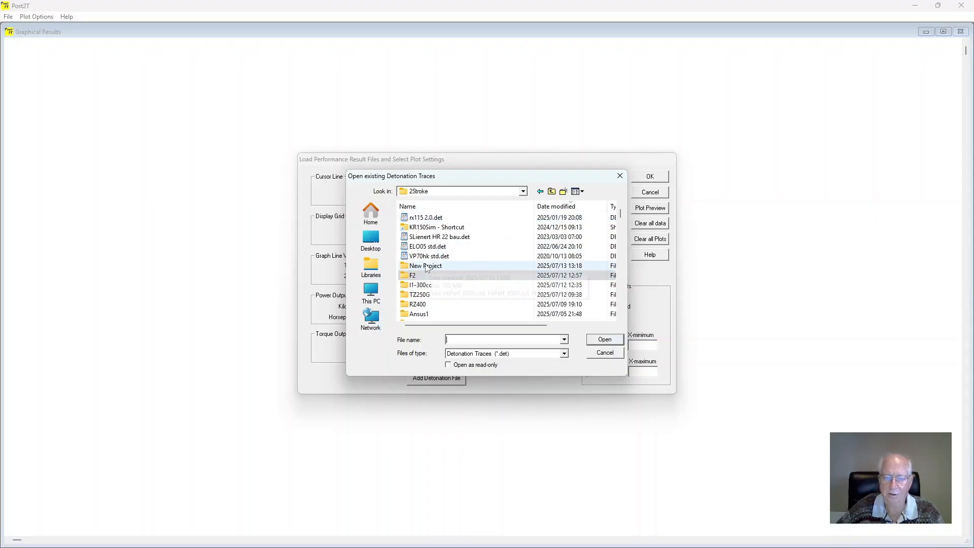
double_click(425, 264)
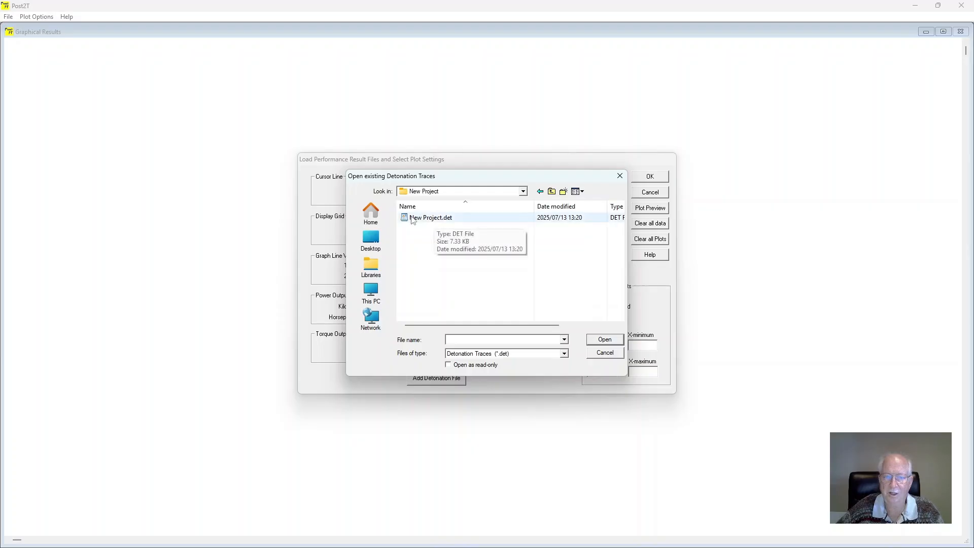
double_click(412, 220)
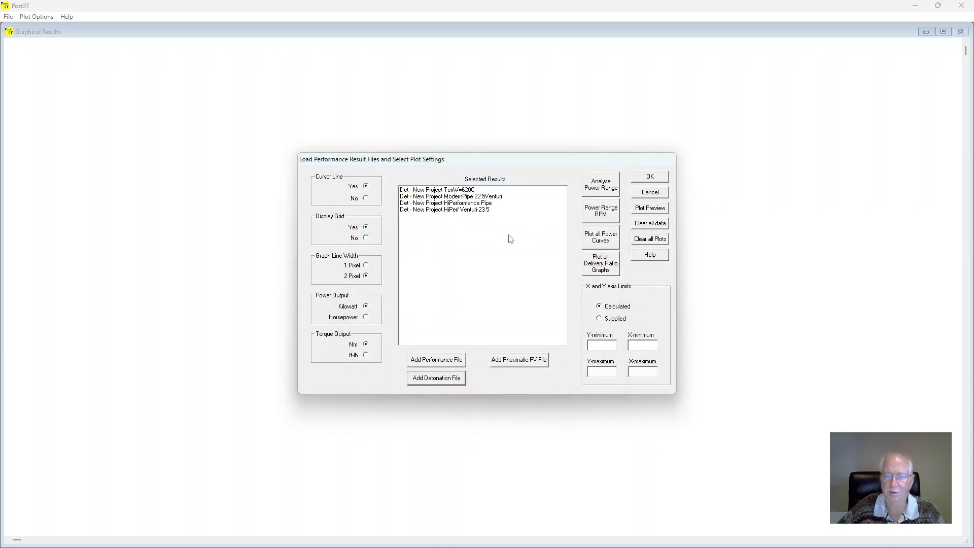
Plot the P-Av power curves of the ModernPipe 22.5Venturi and HiPerf Venturi-23.5 results together and compare them.
double_click(492, 198)
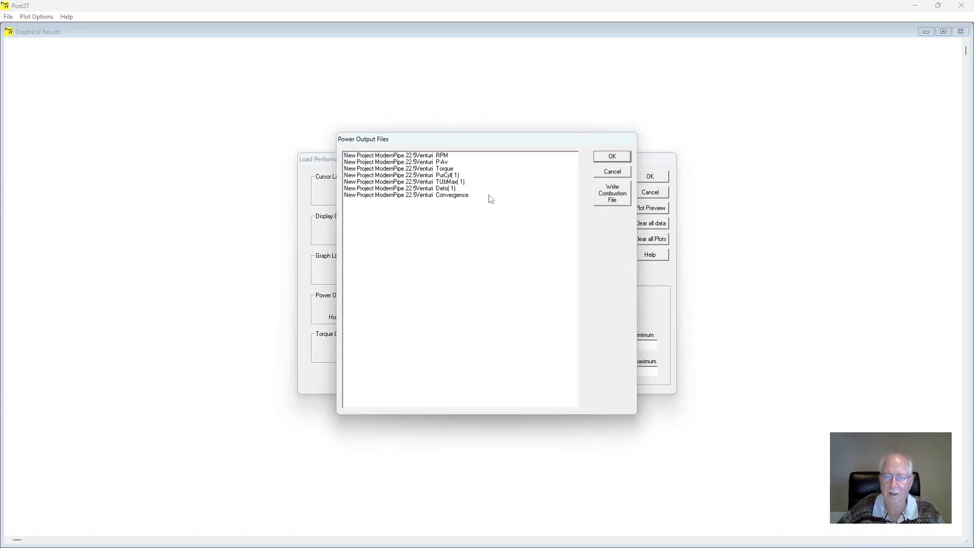
click(447, 161)
click(613, 156)
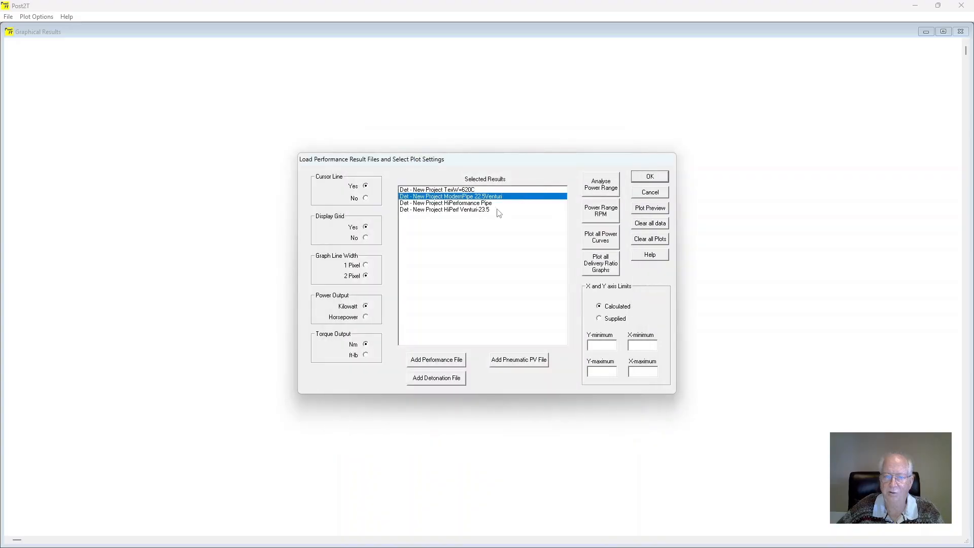
click(471, 214)
double_click(470, 214)
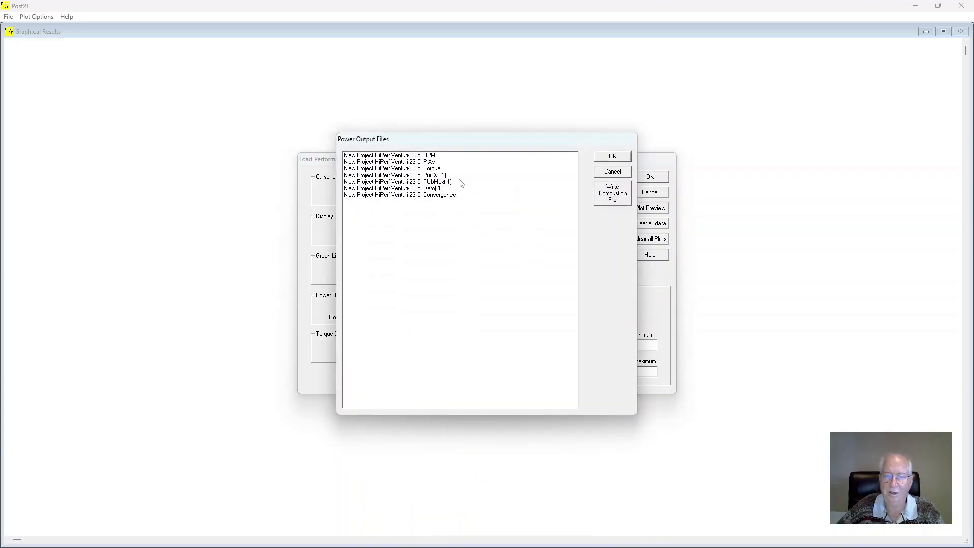
click(434, 161)
click(602, 159)
click(651, 178)
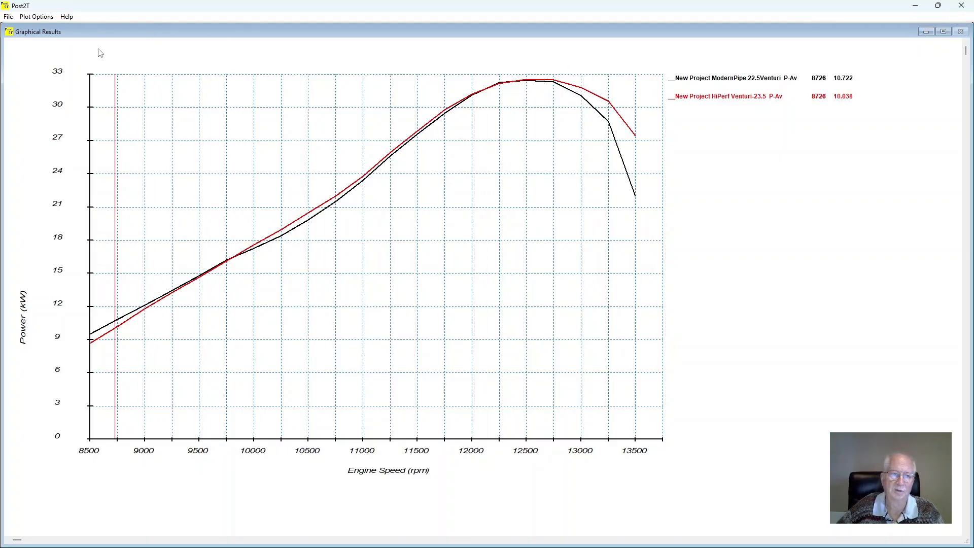
Bring up the list of available plot types.
click(33, 17)
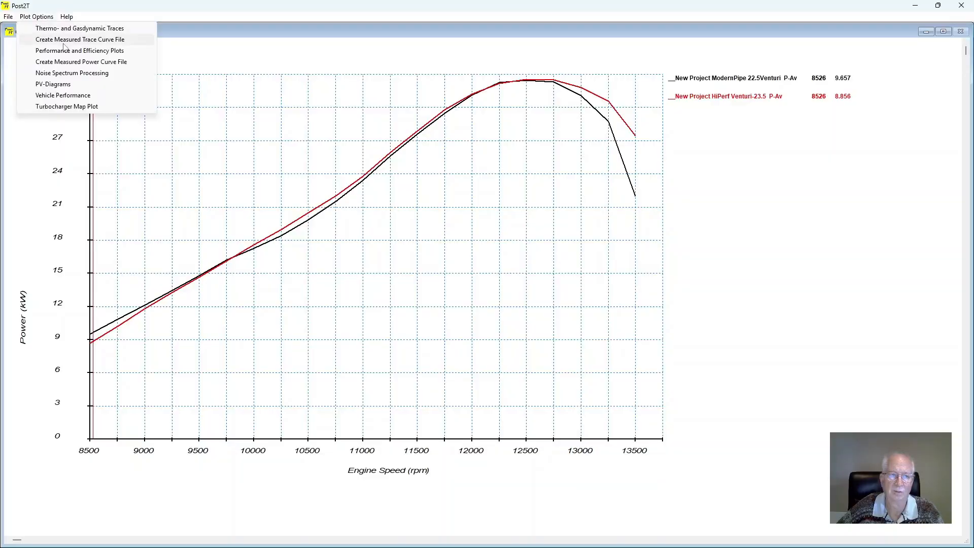